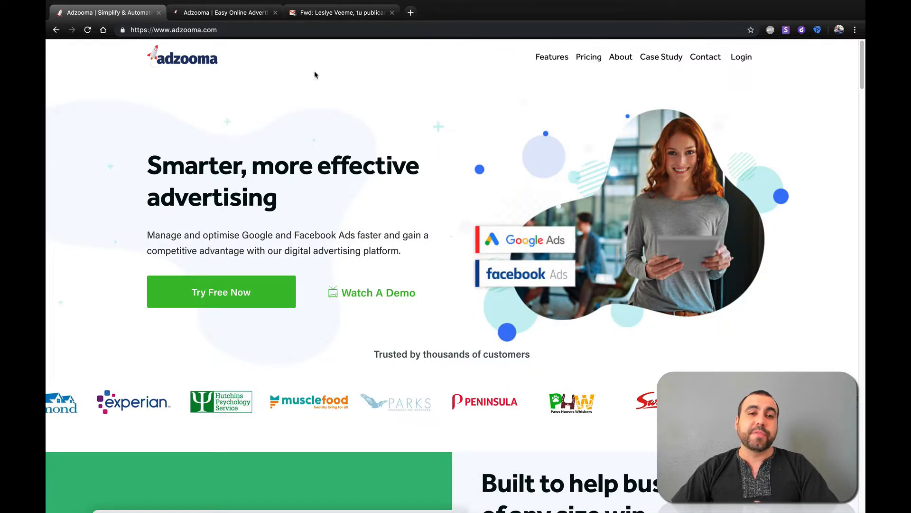
# Read the forwarded Facebook Business email about promoting a post in Gmail.
pyautogui.click(332, 13)
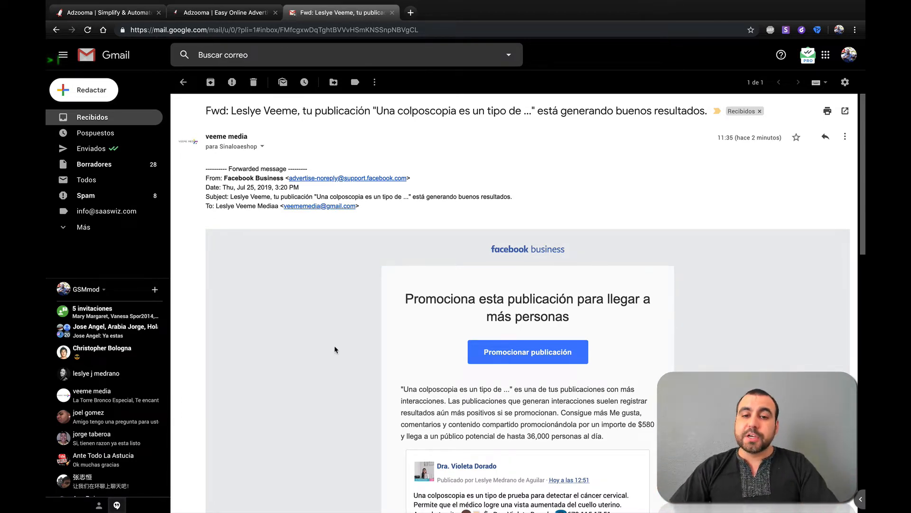
pyautogui.scroll(-3, 335, 350)
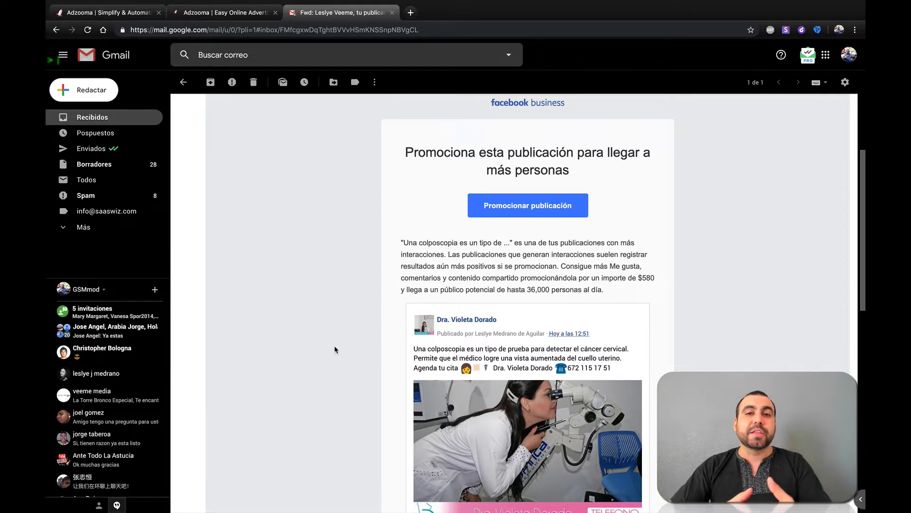
# Look through the Adzooma homepage down to its footer and open the company's Google Partner listing.
pyautogui.click(116, 17)
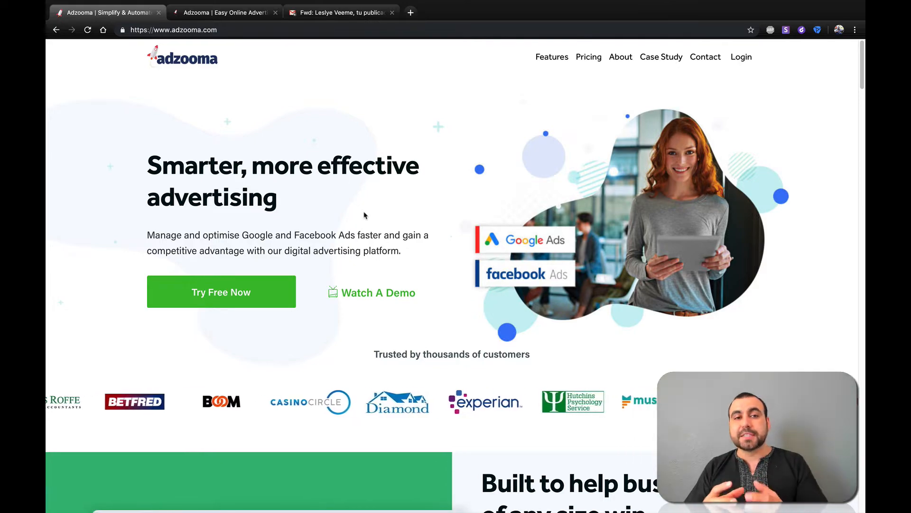
pyautogui.scroll(-15, 364, 215)
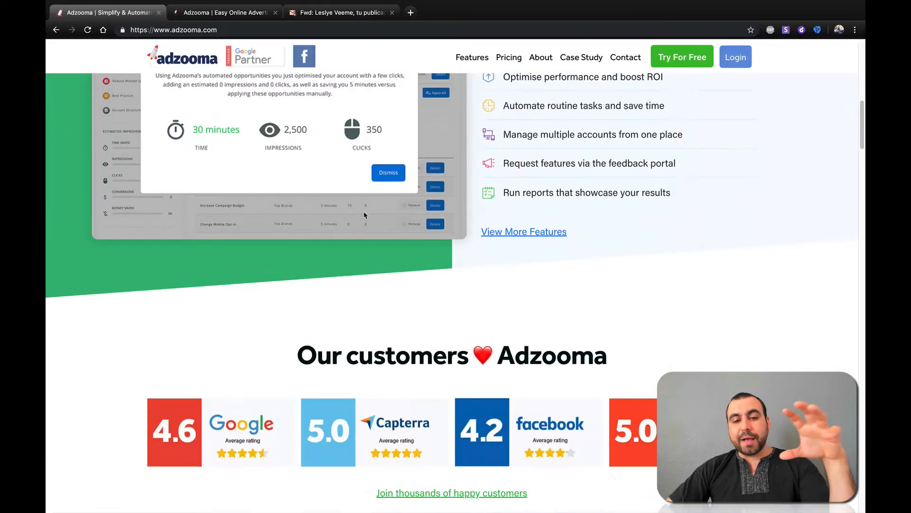
pyautogui.scroll(-20, 364, 215)
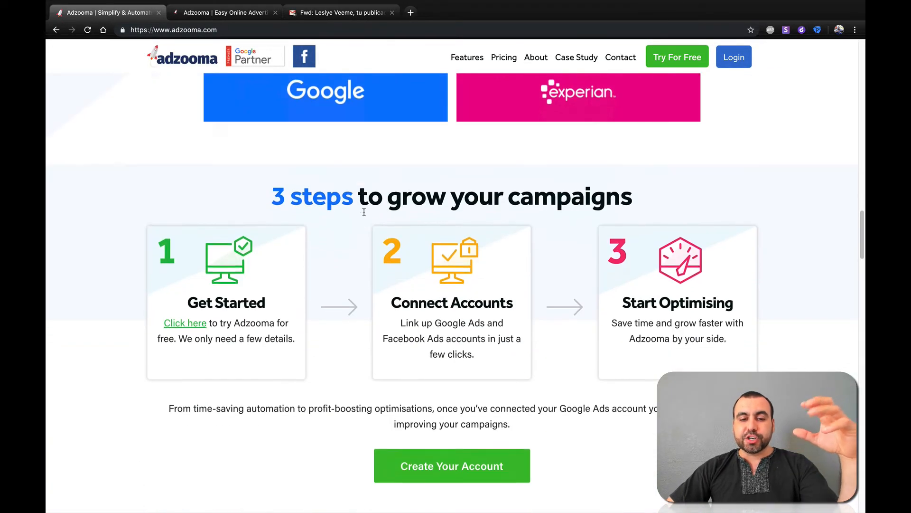
pyautogui.scroll(-15, 364, 215)
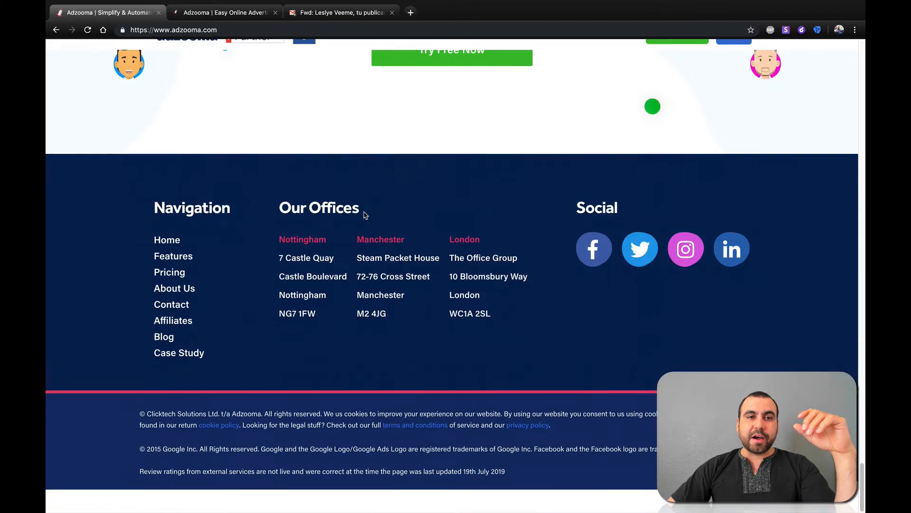
pyautogui.scroll(5, 364, 215)
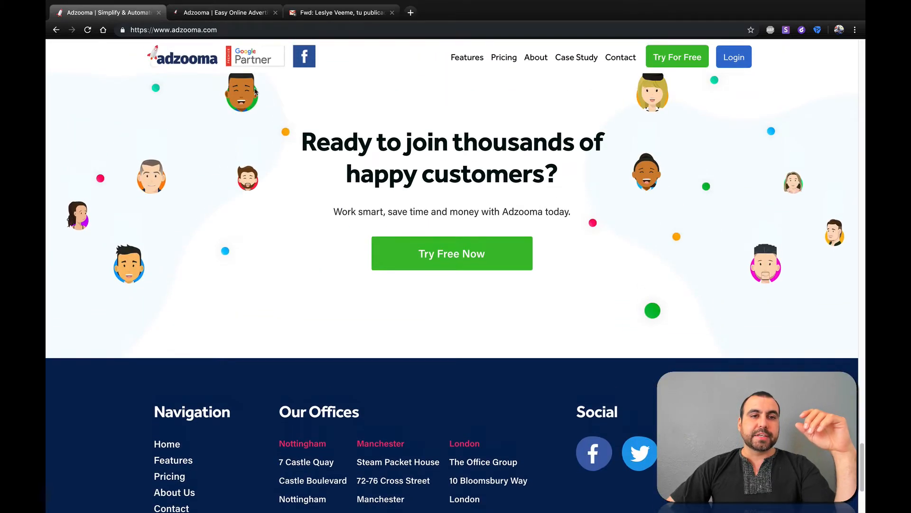
pyautogui.click(261, 60)
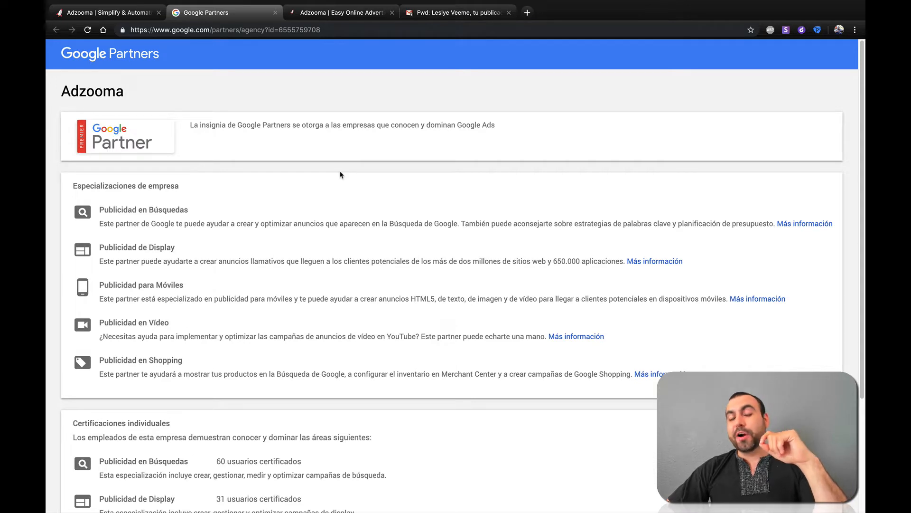
# Switch to the Adzooma web app and review the dashboard's performance chart, adverts and opportunities.
pyautogui.click(338, 14)
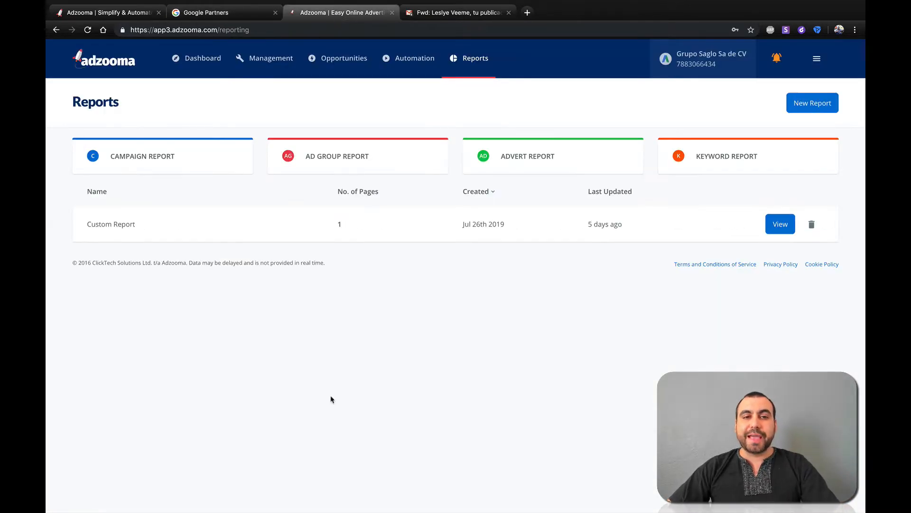
pyautogui.click(128, 68)
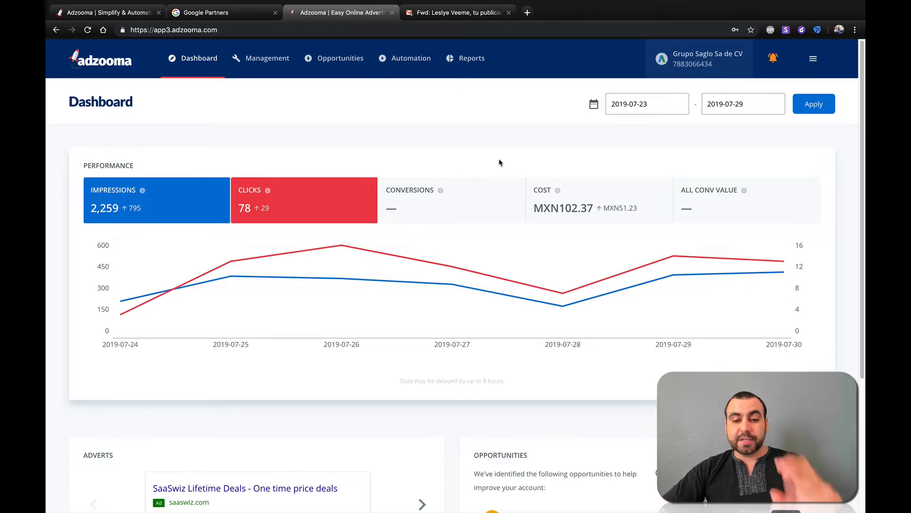
pyautogui.scroll(-4, 499, 163)
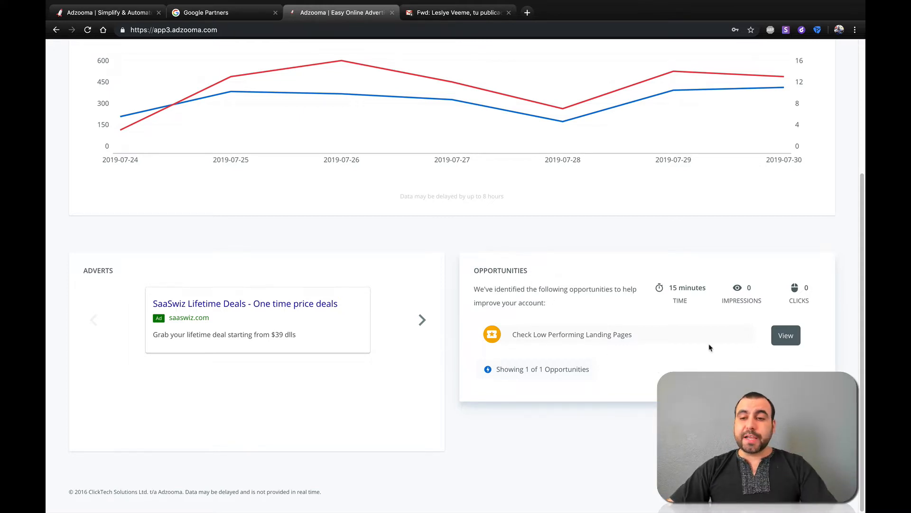
# View the details of the Check Low Performing Landing Pages opportunity and close them without adding it to the queue.
pyautogui.click(786, 335)
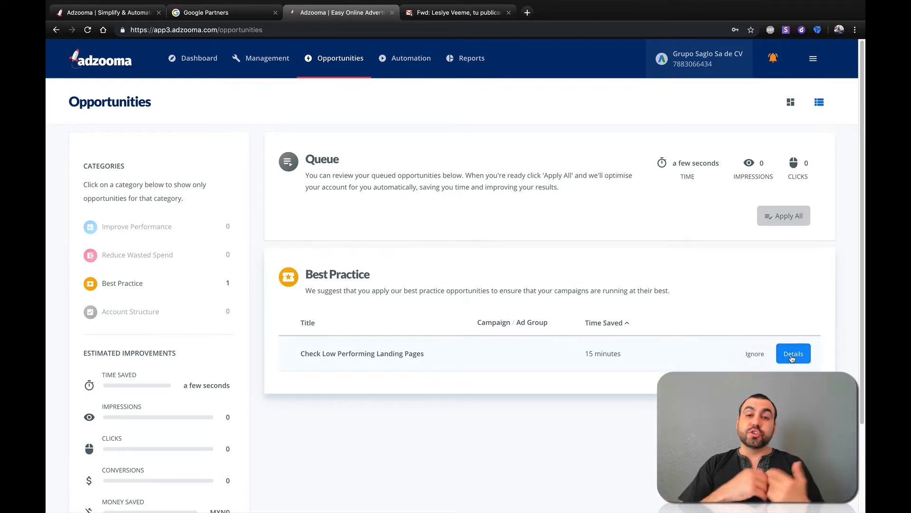
pyautogui.click(792, 359)
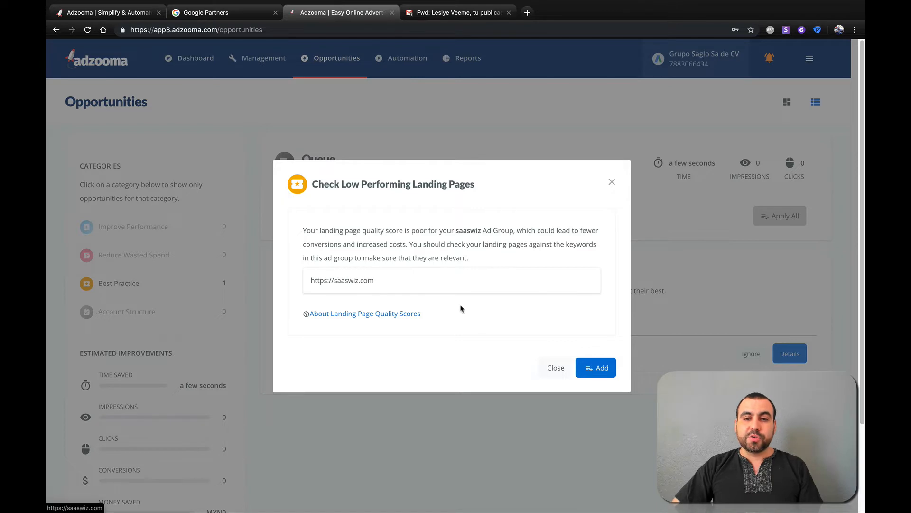
pyautogui.click(555, 368)
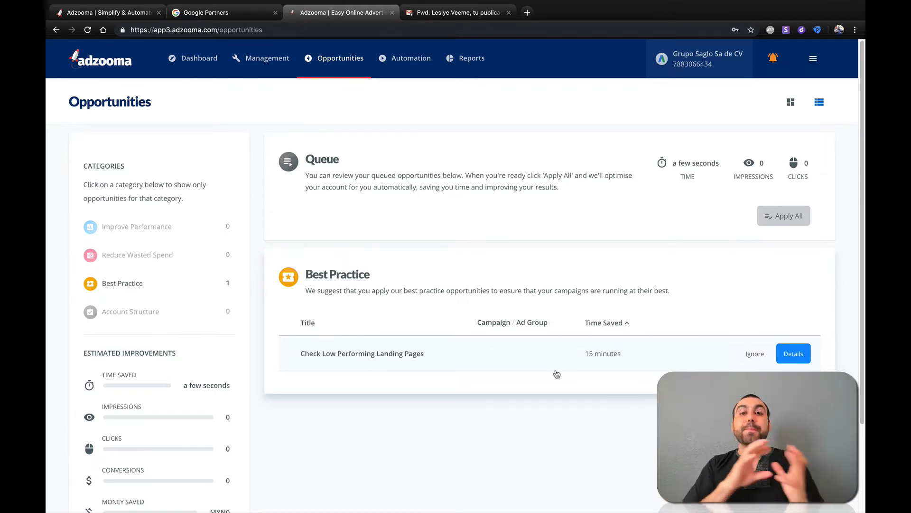
# Examine the history of previous opportunities, from the newest entries down to the oldest and back.
pyautogui.scroll(-3, 135, 403)
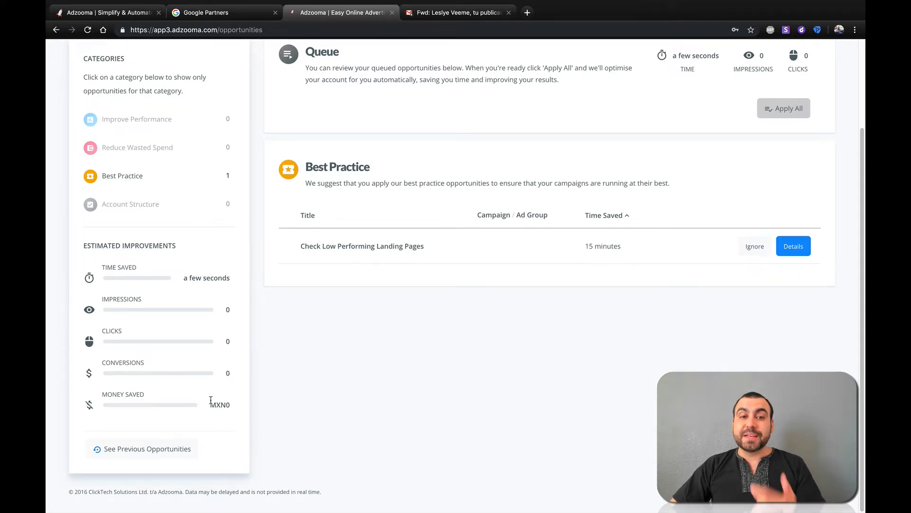
pyautogui.click(144, 448)
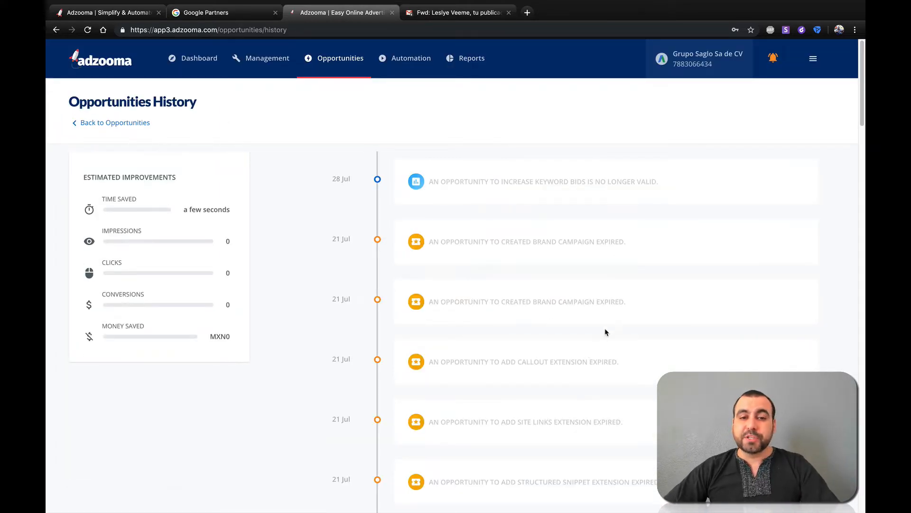
pyautogui.scroll(-12, 606, 332)
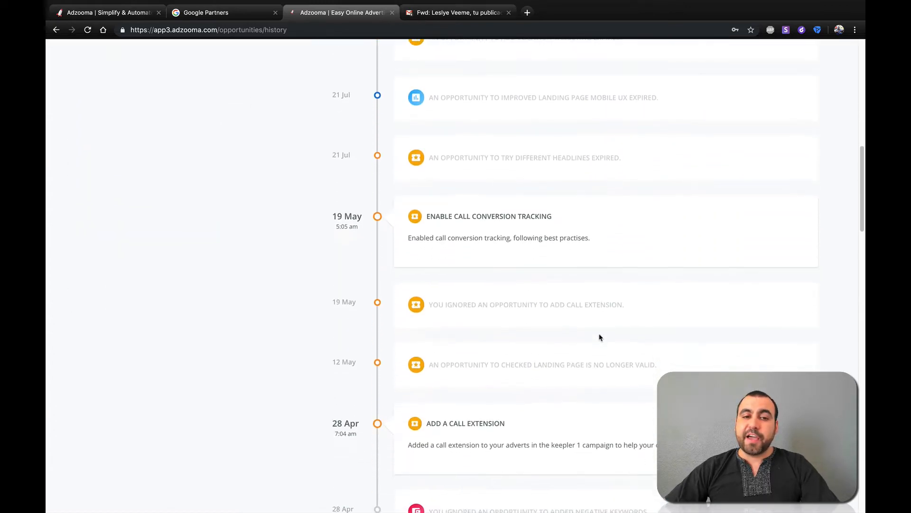
pyautogui.scroll(-15, 599, 337)
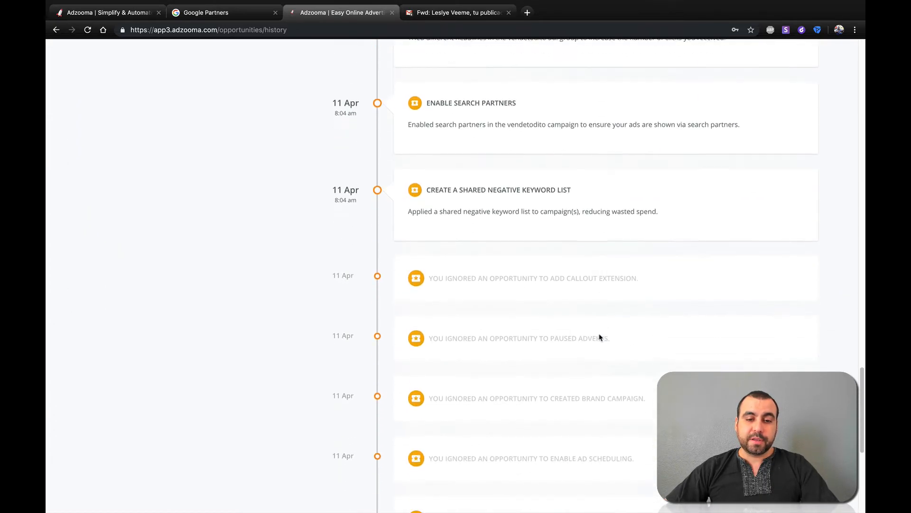
pyautogui.scroll(-7, 600, 337)
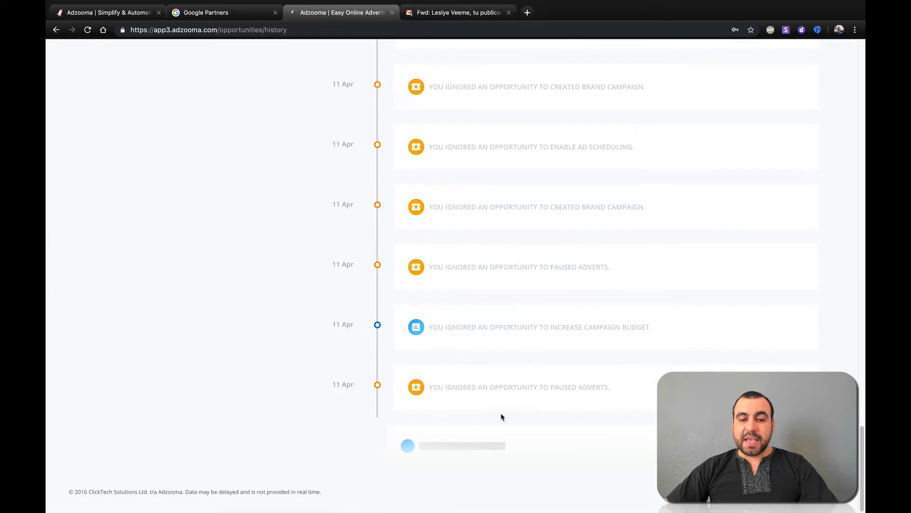
pyautogui.scroll(12, 522, 384)
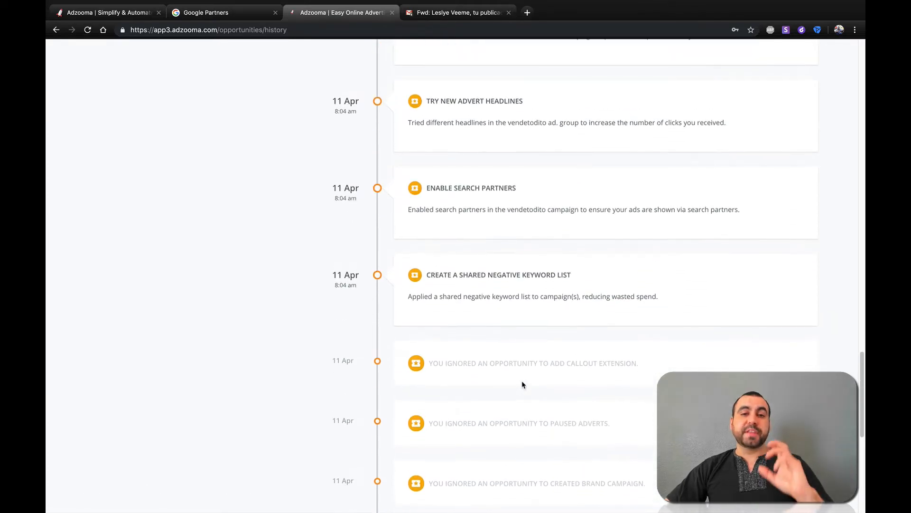
pyautogui.scroll(15, 522, 385)
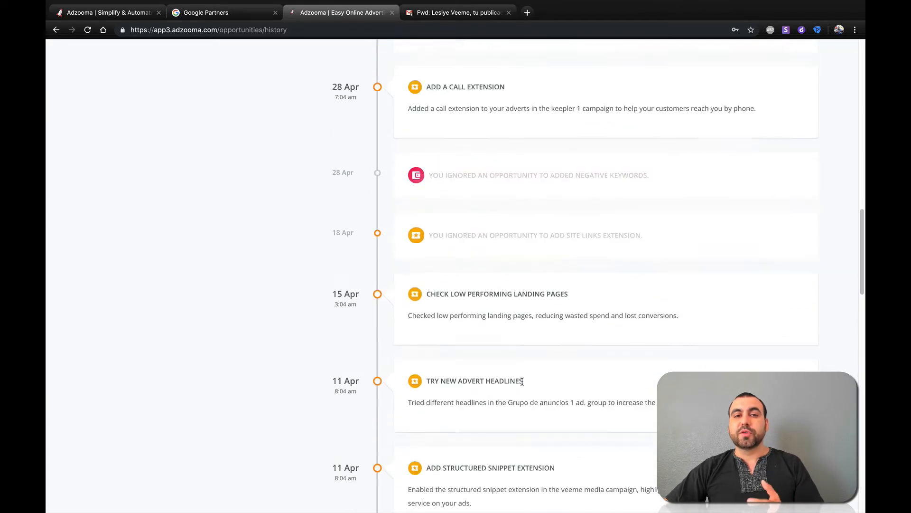
pyautogui.scroll(15, 522, 382)
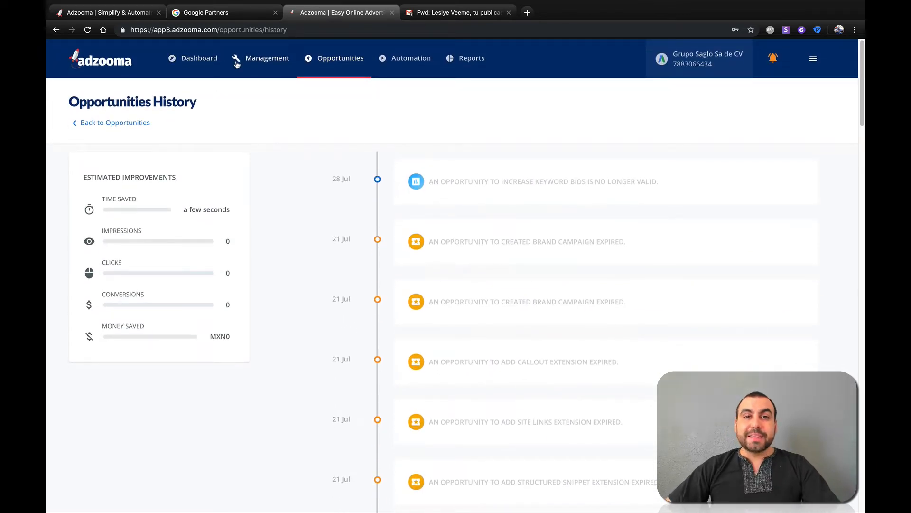
# Return to the dashboard, check the performance metrics and browse through the account's advert previews.
pyautogui.click(205, 64)
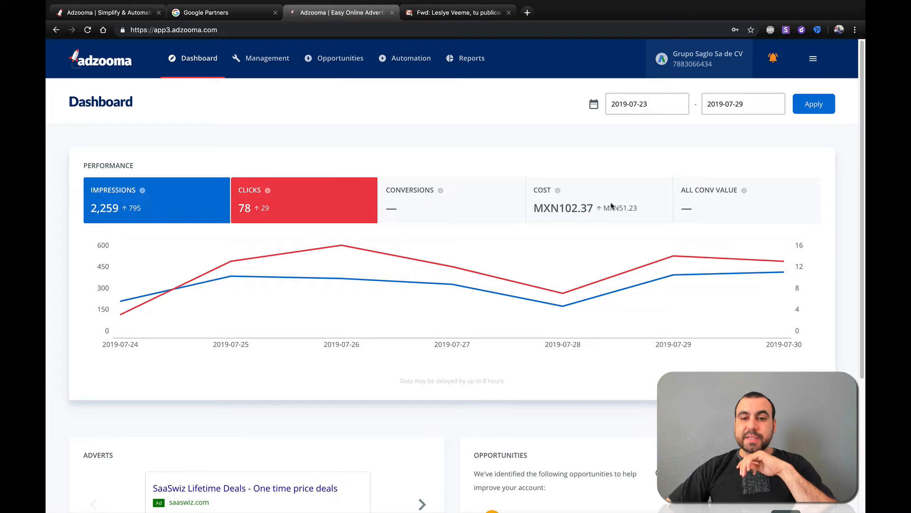
pyautogui.moveTo(559, 192)
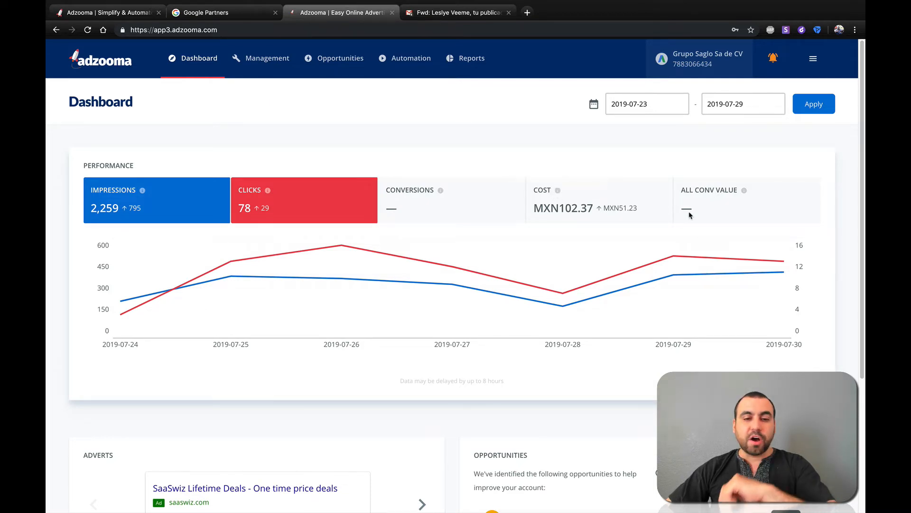
pyautogui.scroll(-3, 664, 239)
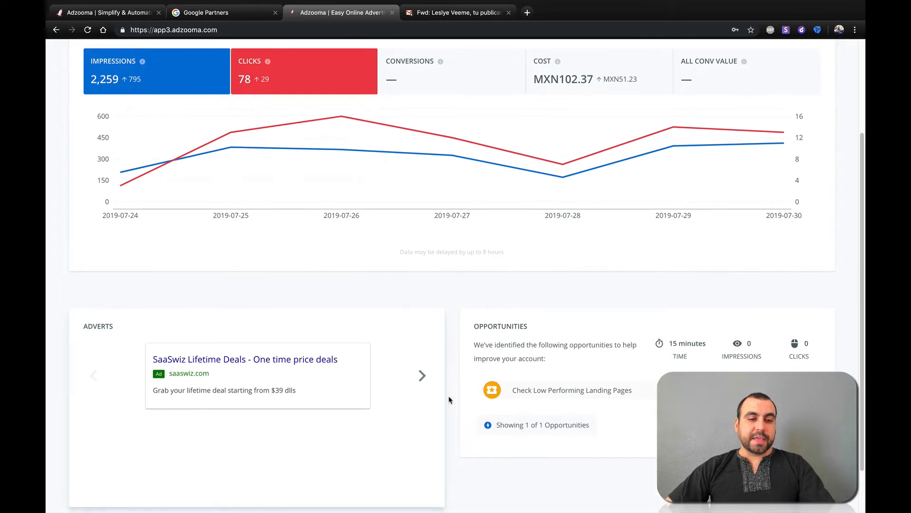
pyautogui.click(422, 376)
pyautogui.click(422, 375)
pyautogui.click(421, 376)
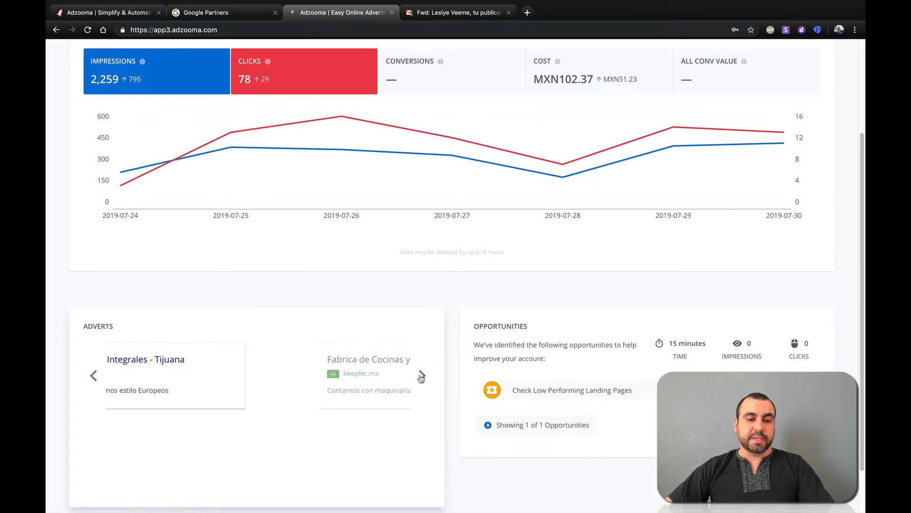
pyautogui.click(422, 376)
pyautogui.click(422, 376)
pyautogui.click(421, 375)
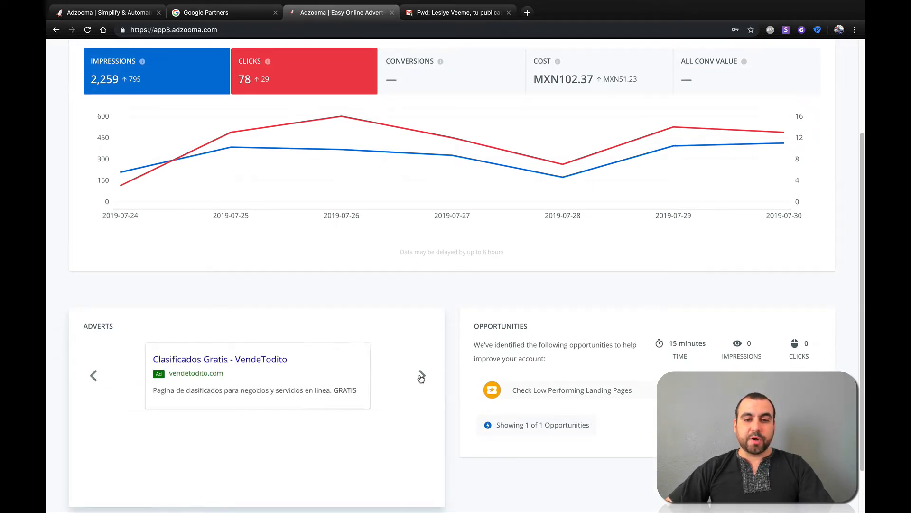
pyautogui.click(421, 376)
pyautogui.scroll(3, 420, 376)
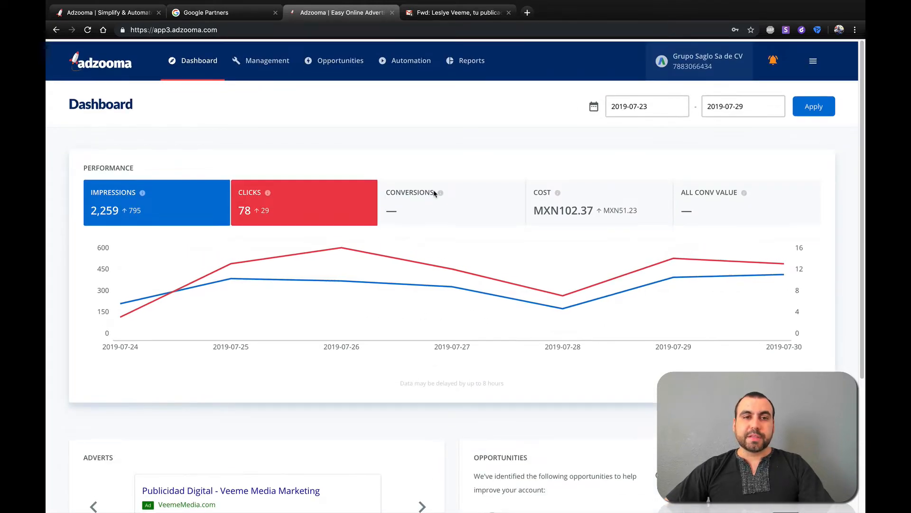
# Open the campaign management list and switch the keepler 1 campaign off and back on.
pyautogui.click(257, 61)
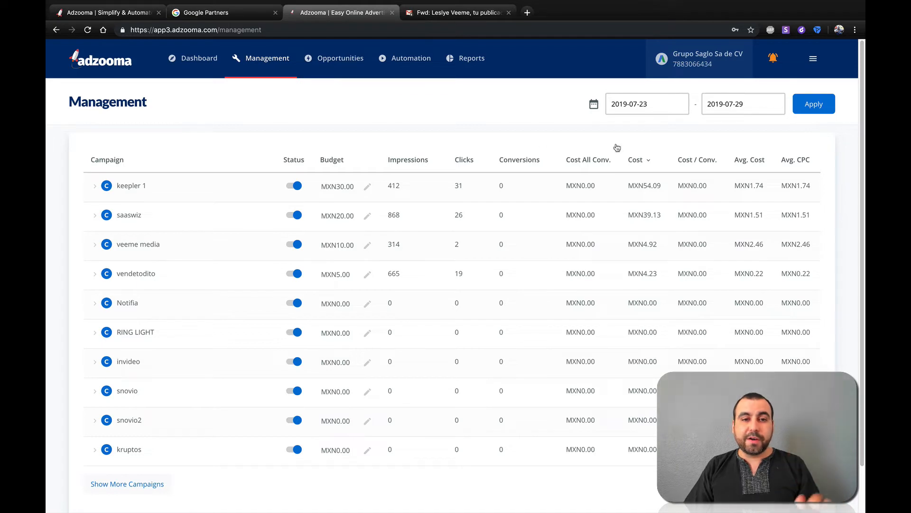
pyautogui.click(295, 186)
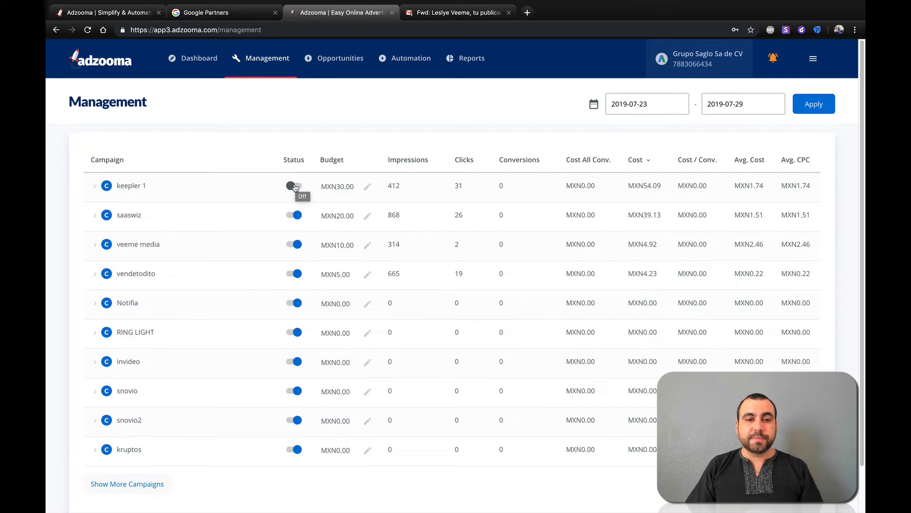
pyautogui.click(296, 186)
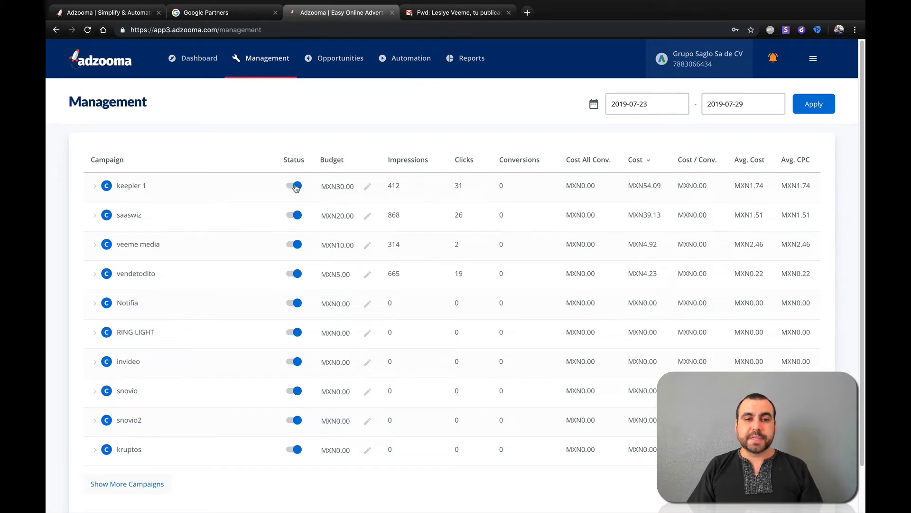
# Expand the keepler 1 campaign and its Ad Group #1, examine the ads and keywords, and preview the Tijuana ad.
pyautogui.click(96, 187)
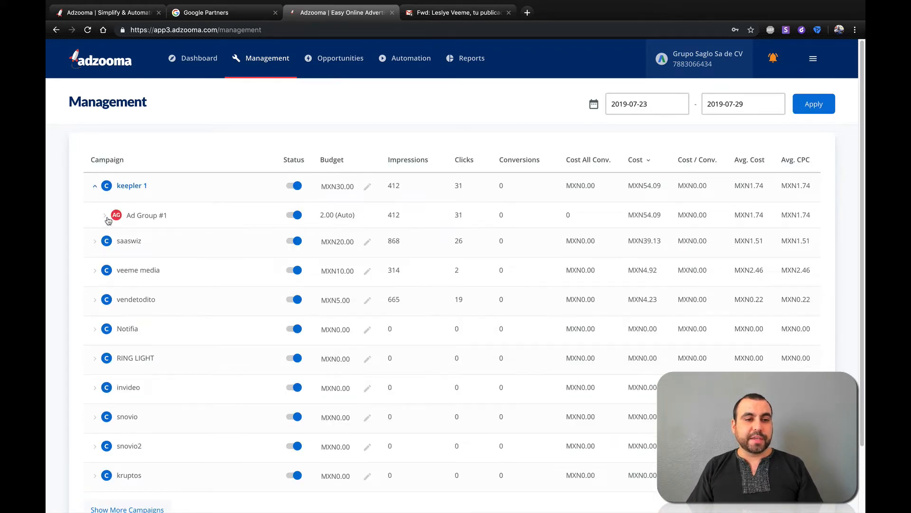
pyautogui.click(106, 216)
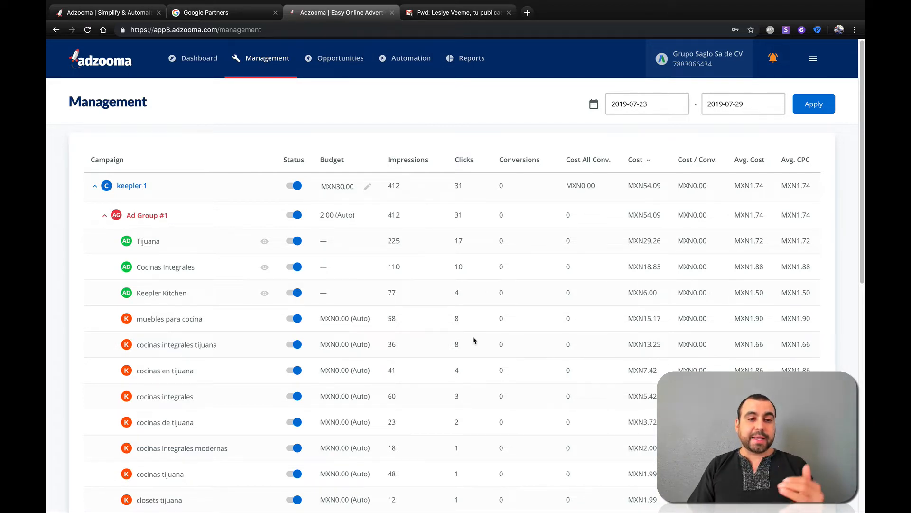
pyautogui.scroll(-3, 473, 340)
pyautogui.scroll(-1, 472, 339)
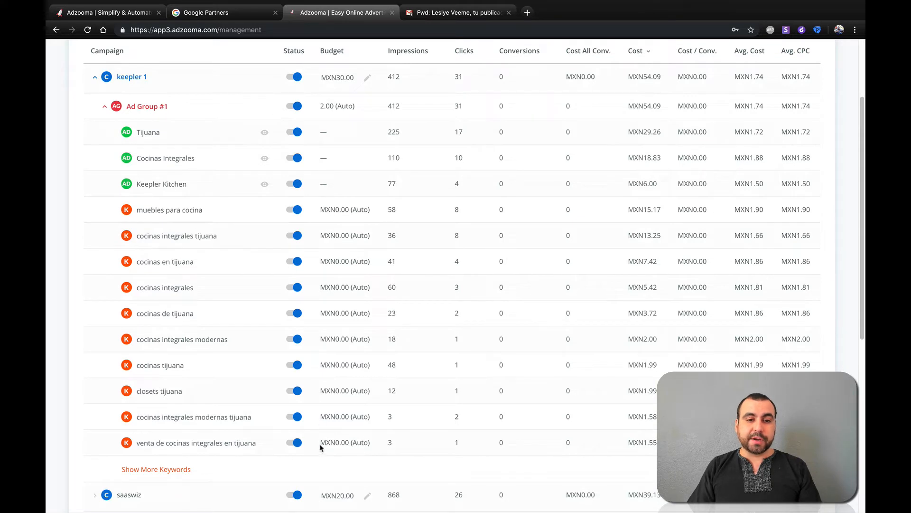
pyautogui.scroll(2, 370, 200)
pyautogui.moveTo(264, 208)
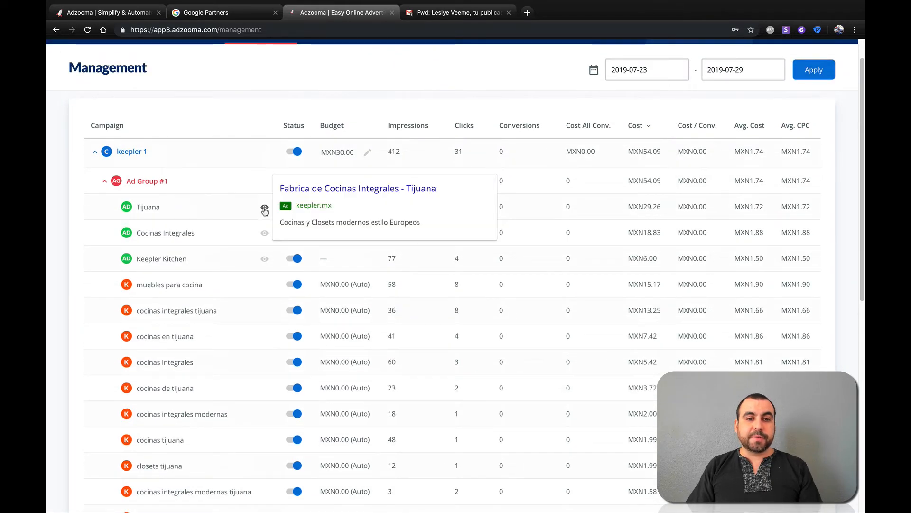
# Preview the remaining ads in Ad Group #1, and collapse the keepler 1 campaign back into the campaign list.
pyautogui.moveTo(265, 235)
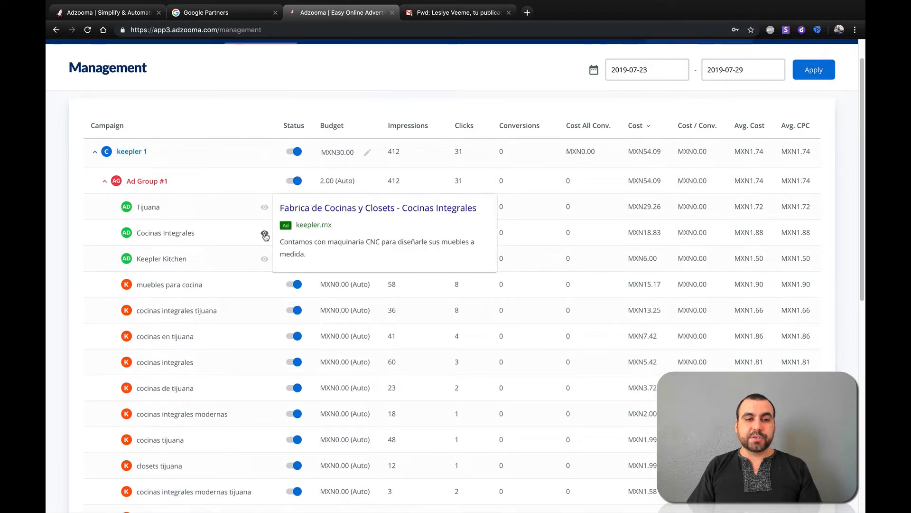
pyautogui.moveTo(265, 260)
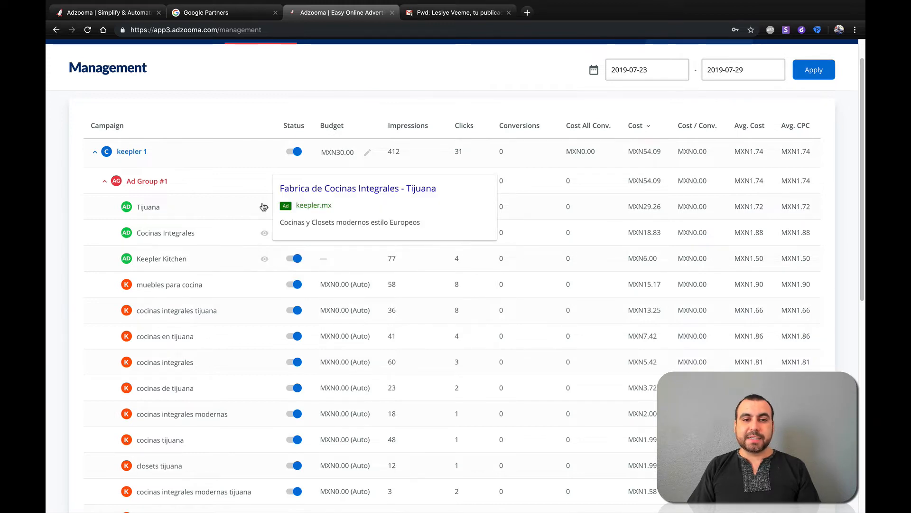
pyautogui.click(93, 150)
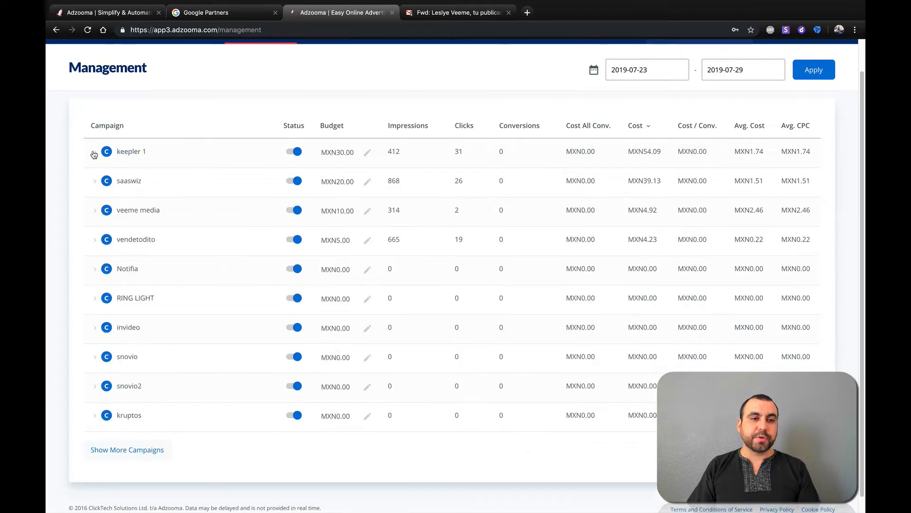
pyautogui.click(96, 184)
pyautogui.click(96, 184)
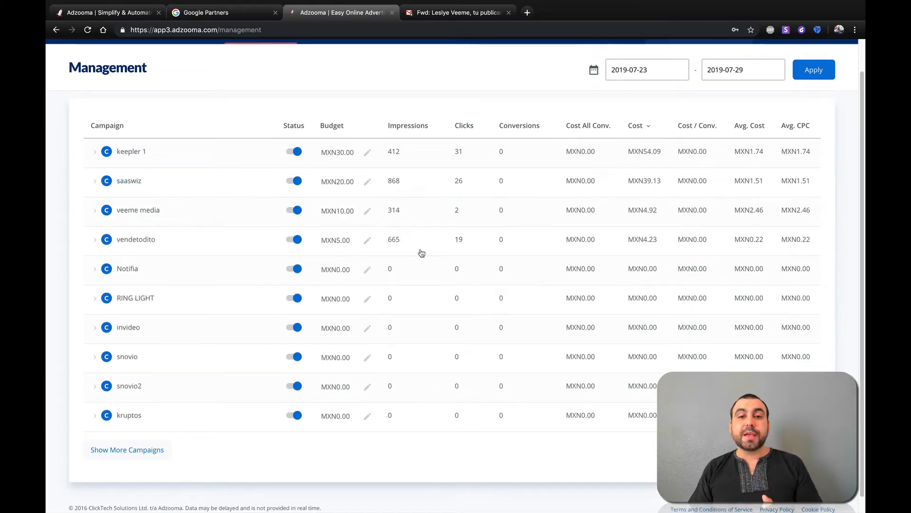
# Go to the opportunities overview and review the Best Practice suggestion about low performing landing pages.
pyautogui.scroll(2, 422, 252)
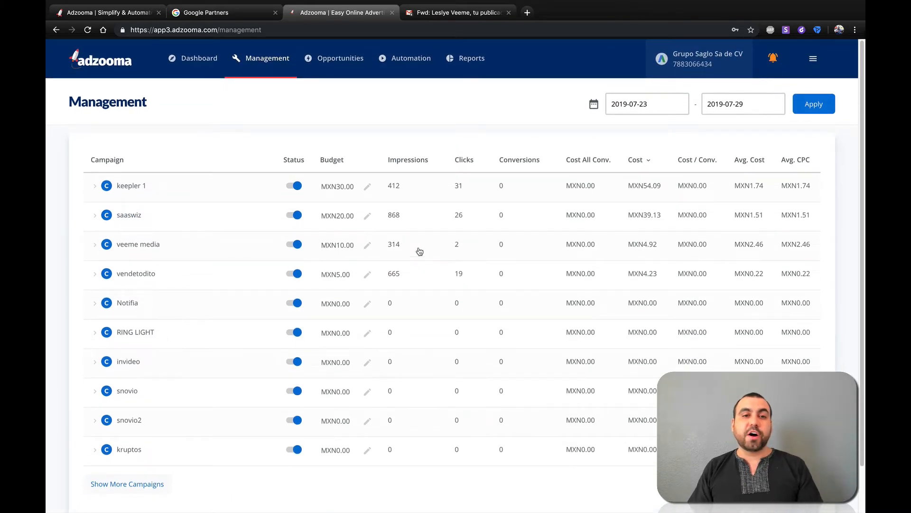
pyautogui.click(336, 66)
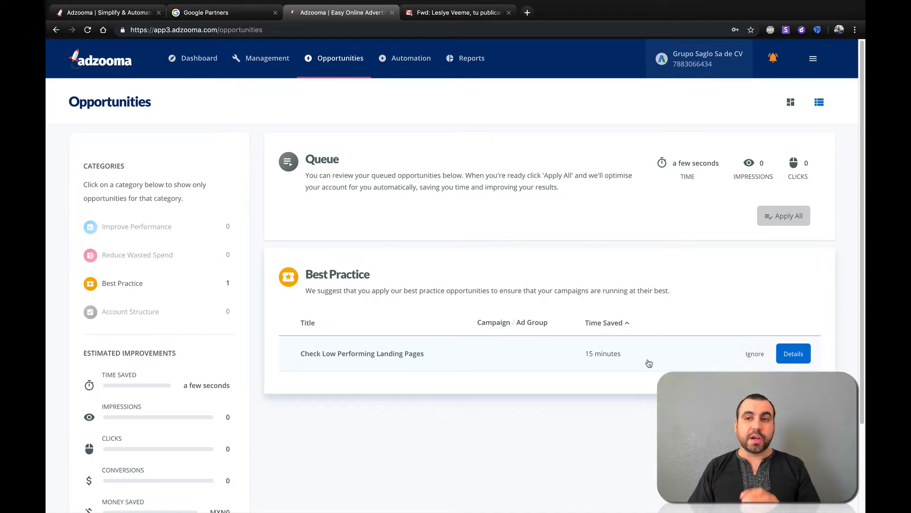
# Open the automation rules and start a new rule named "too expensive".
pyautogui.click(412, 64)
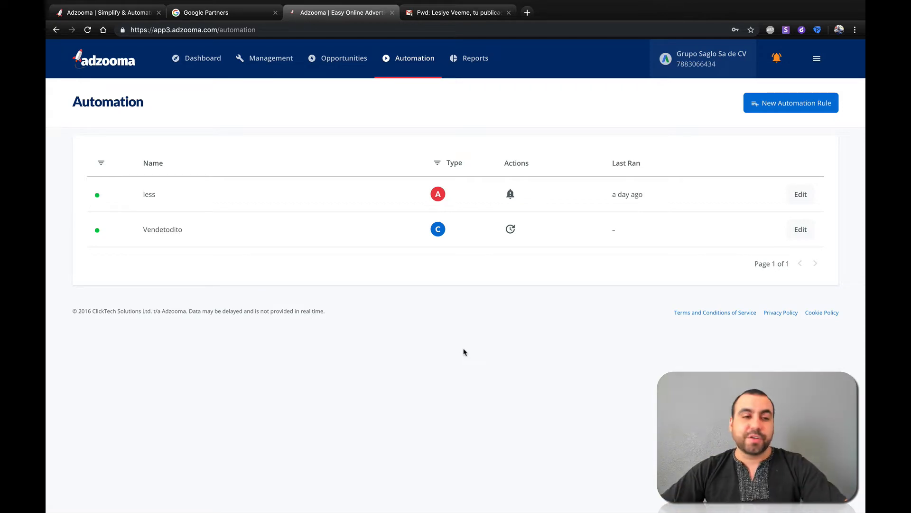
pyautogui.click(776, 106)
pyautogui.click(225, 176)
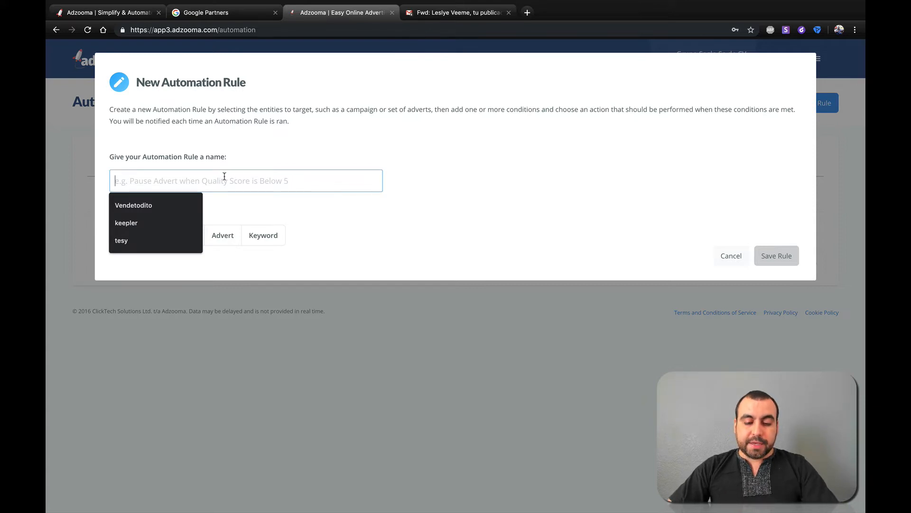
pyautogui.write('too expens')
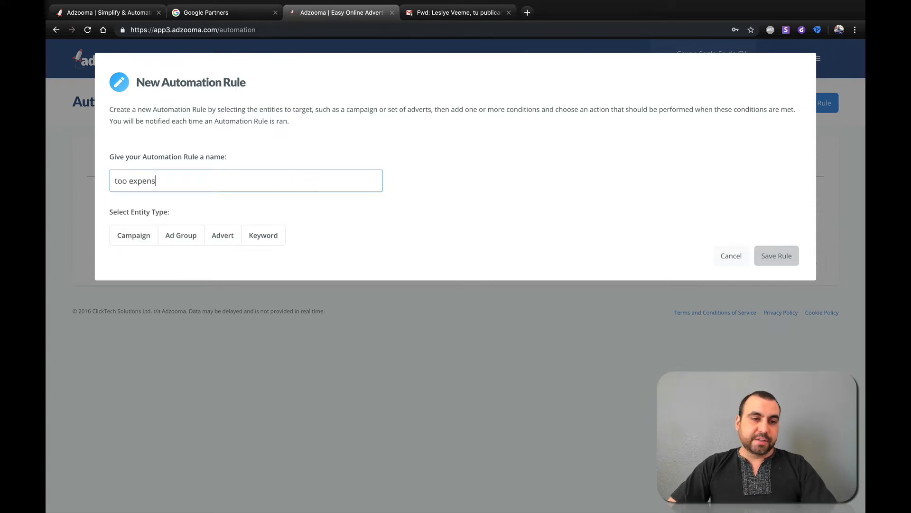
pyautogui.write('icffe')
pyautogui.press('BackSpace')
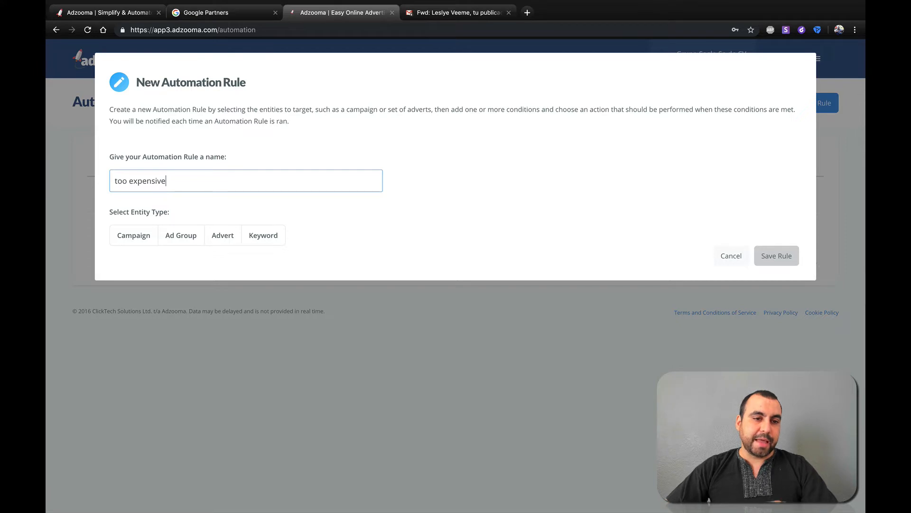
# Look through the rule's entity types, choose Campaign and select keepler 1 as the target.
pyautogui.click(134, 236)
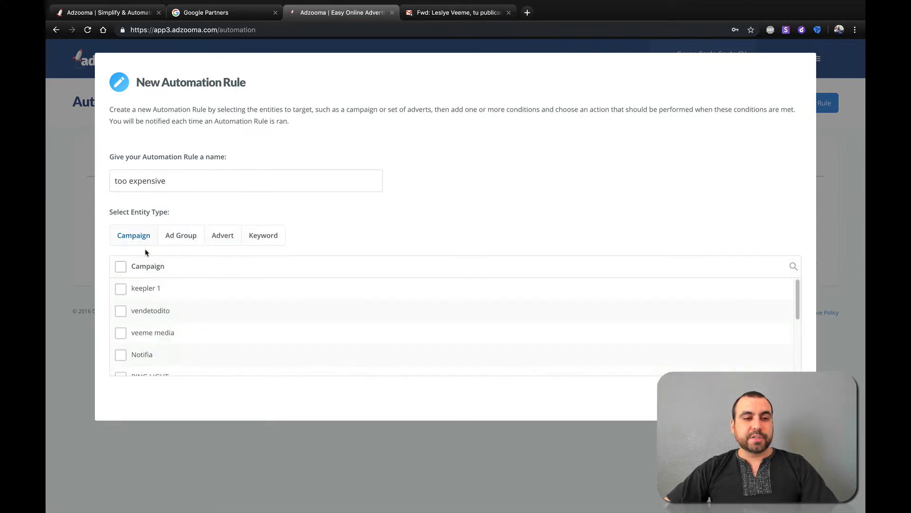
pyautogui.click(179, 242)
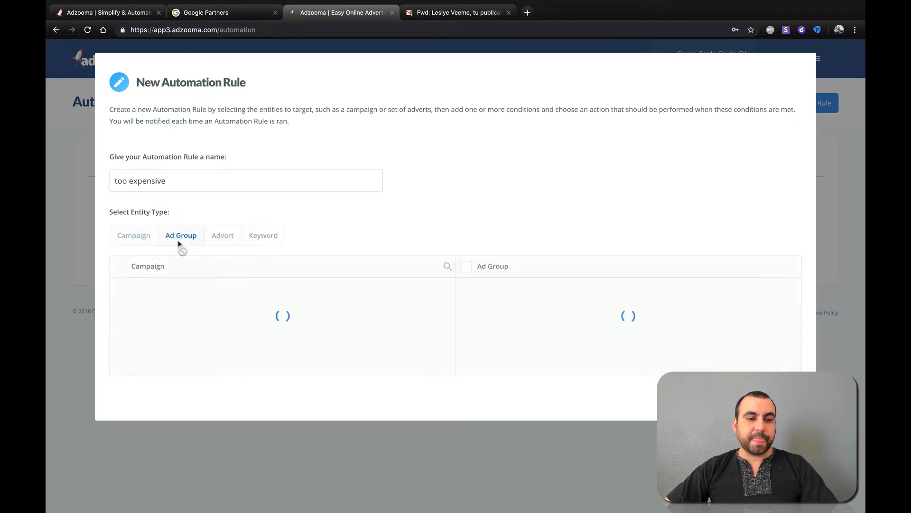
pyautogui.click(226, 241)
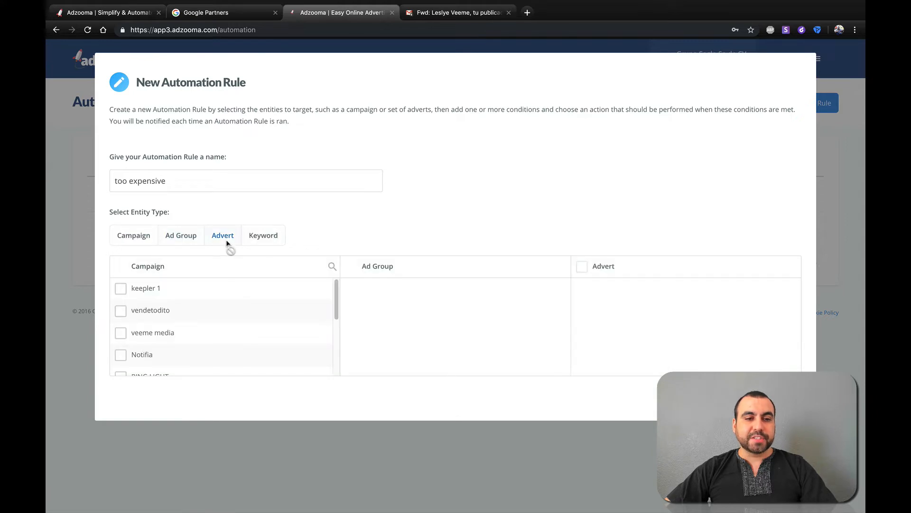
pyautogui.click(266, 239)
pyautogui.click(126, 242)
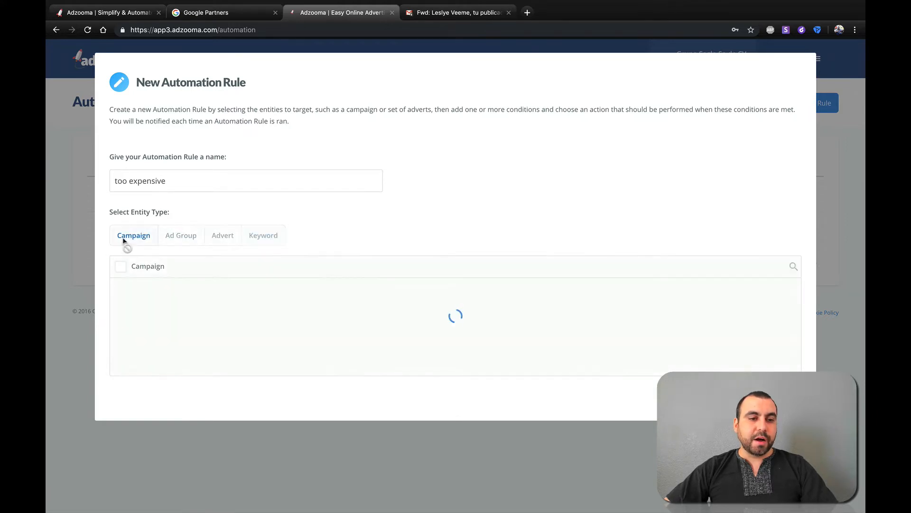
pyautogui.click(120, 291)
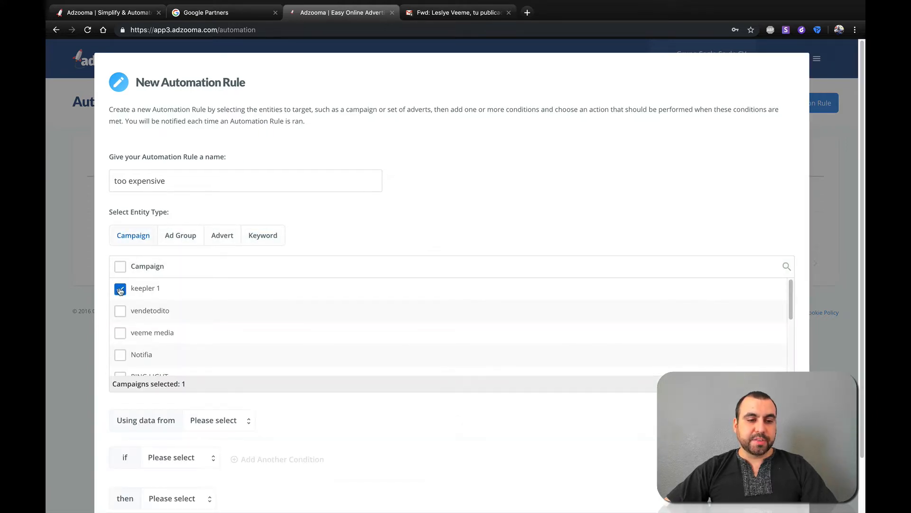
# Set the automation rule to use data from This Week.
pyautogui.scroll(-2, 287, 438)
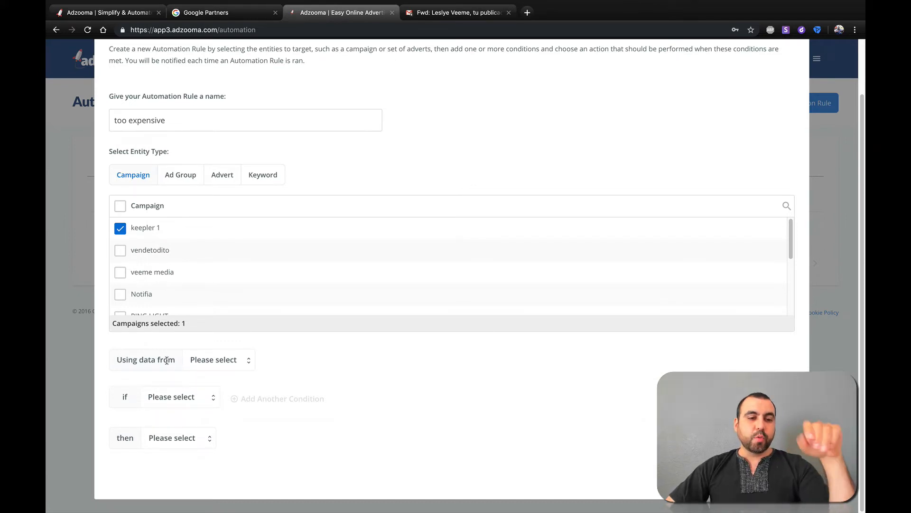
pyautogui.click(210, 366)
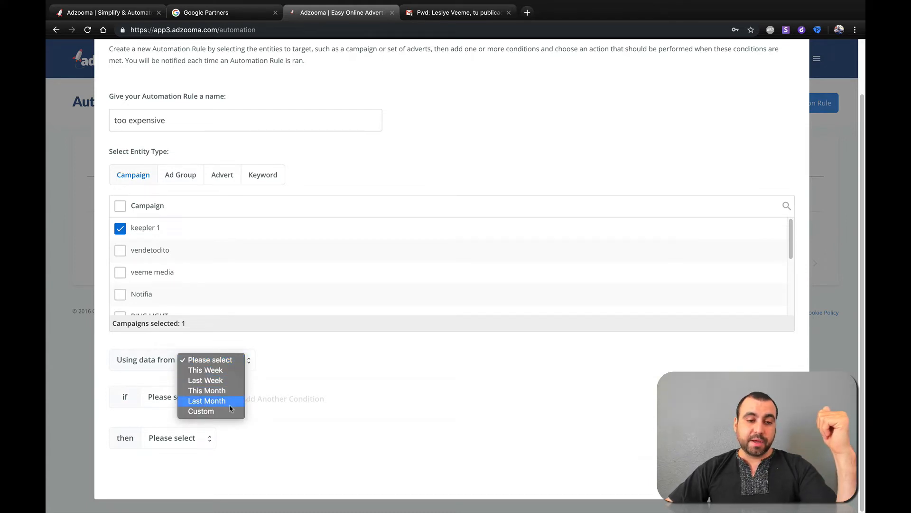
pyautogui.click(232, 369)
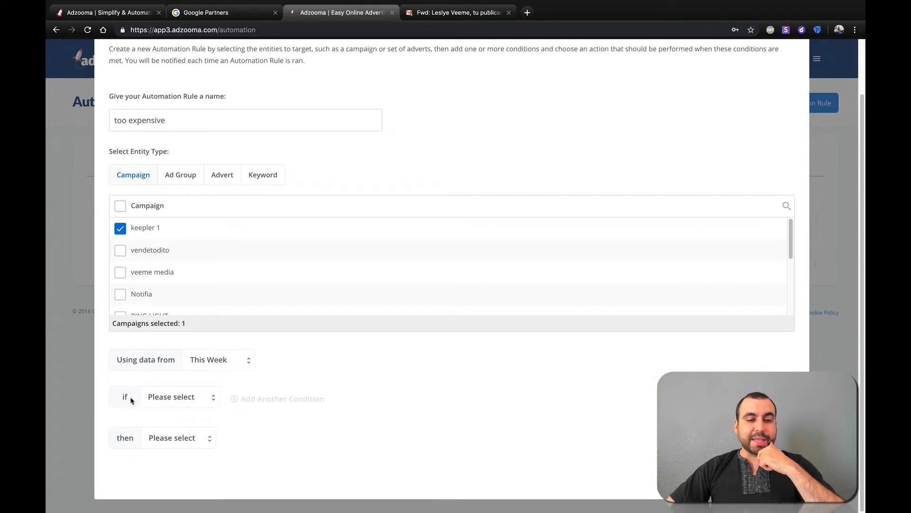
# Define the rule's condition as CPC Greater Than MXN 5.00.
pyautogui.click(183, 398)
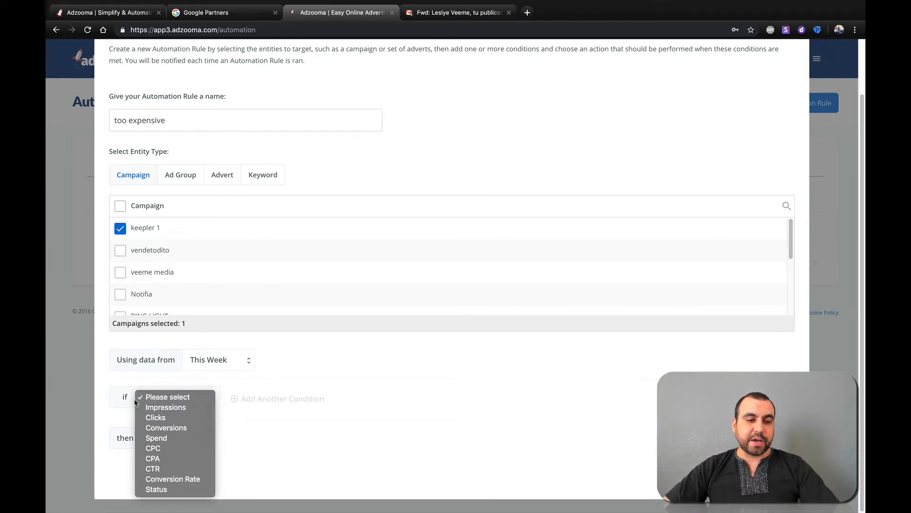
pyautogui.click(182, 409)
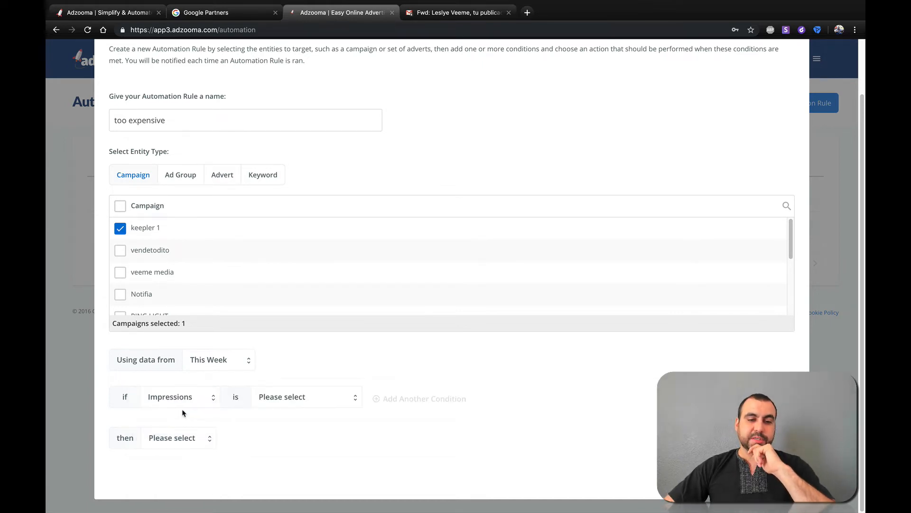
pyautogui.click(203, 391)
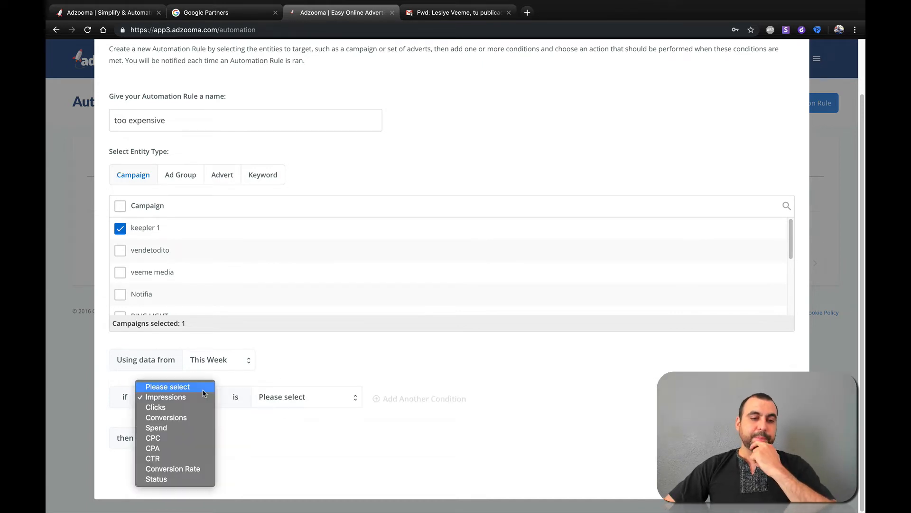
pyautogui.click(178, 440)
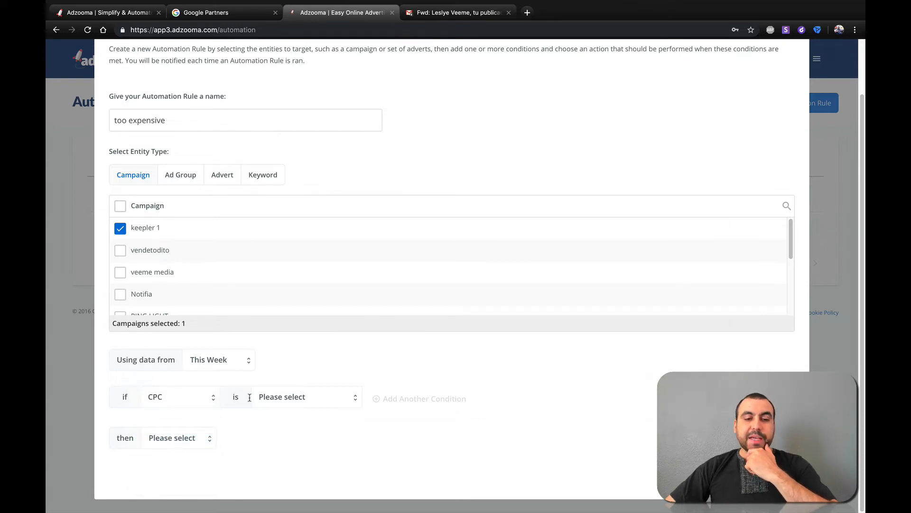
pyautogui.click(294, 399)
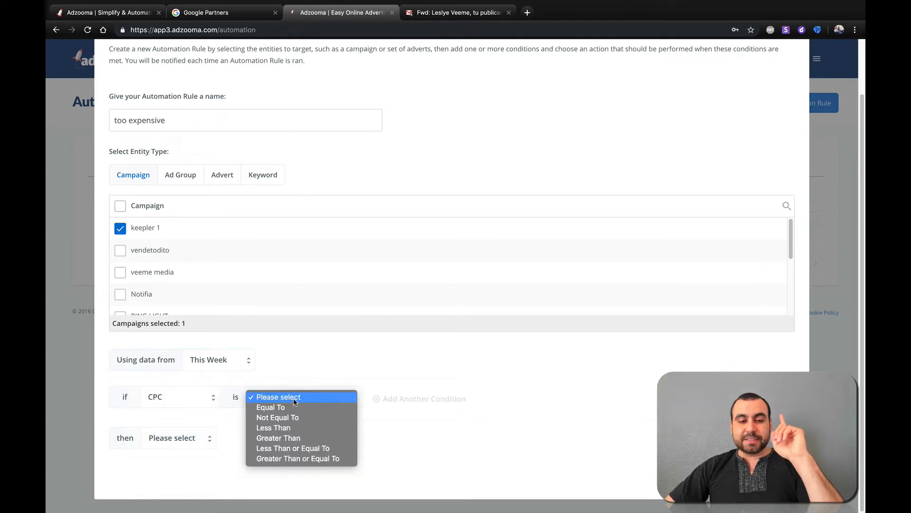
pyautogui.click(310, 437)
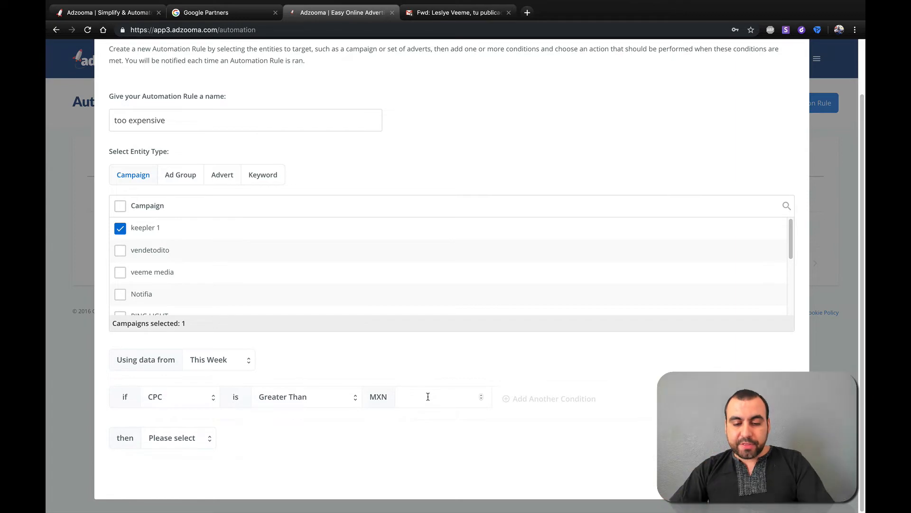
pyautogui.write('5')
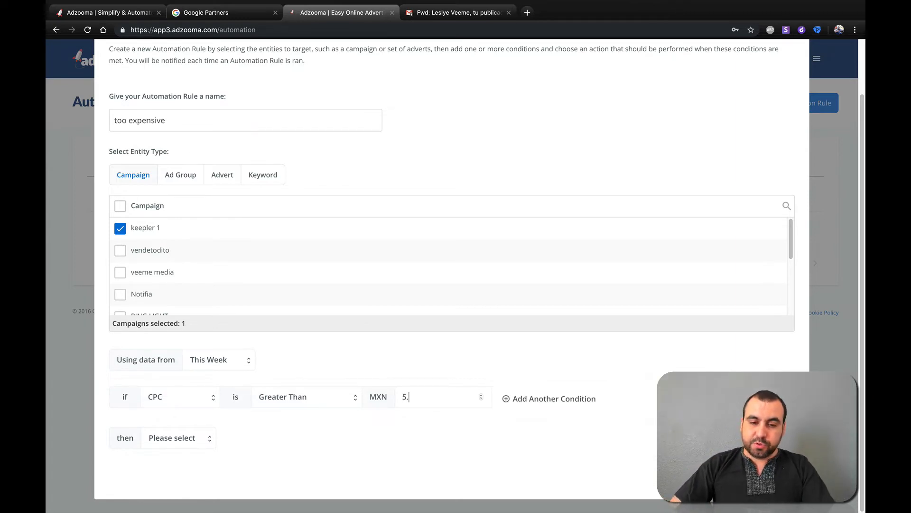
# Add a second condition of Impressions Less Than 100 to the rule, and remove that condition again.
pyautogui.click(524, 401)
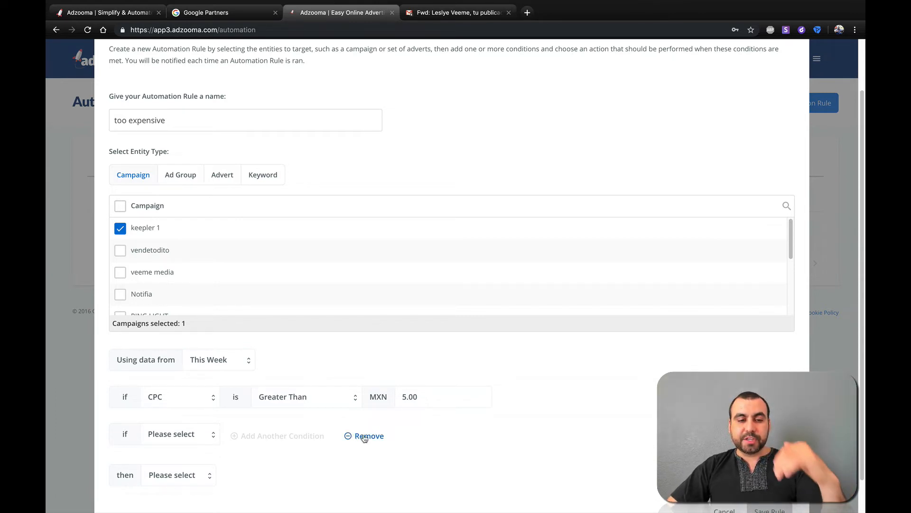
pyautogui.click(192, 435)
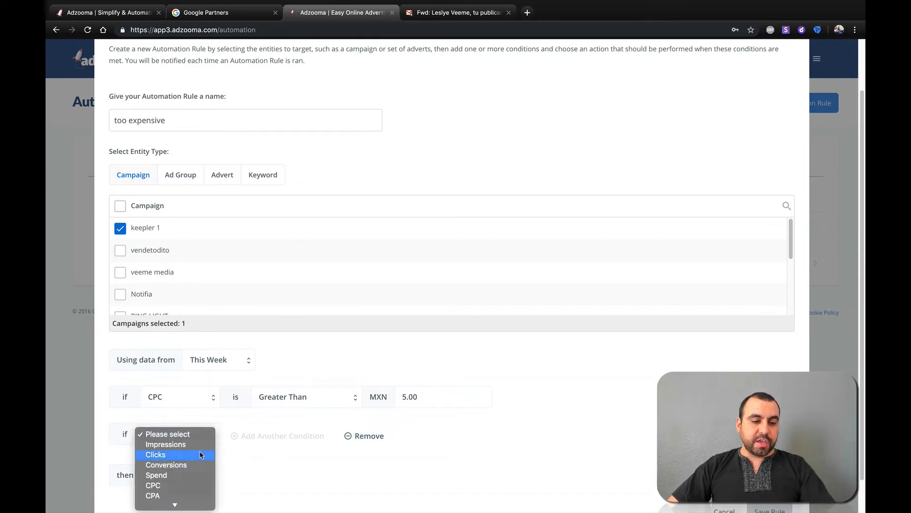
pyautogui.click(186, 421)
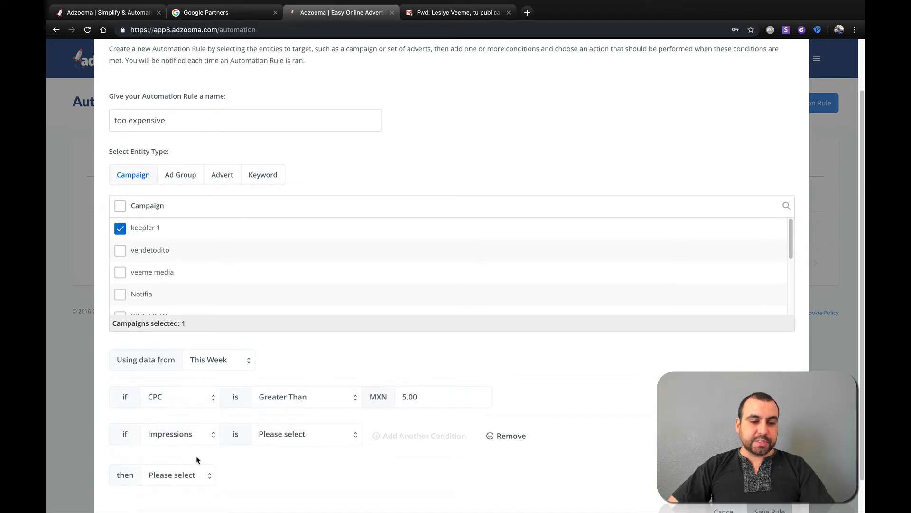
pyautogui.click(323, 433)
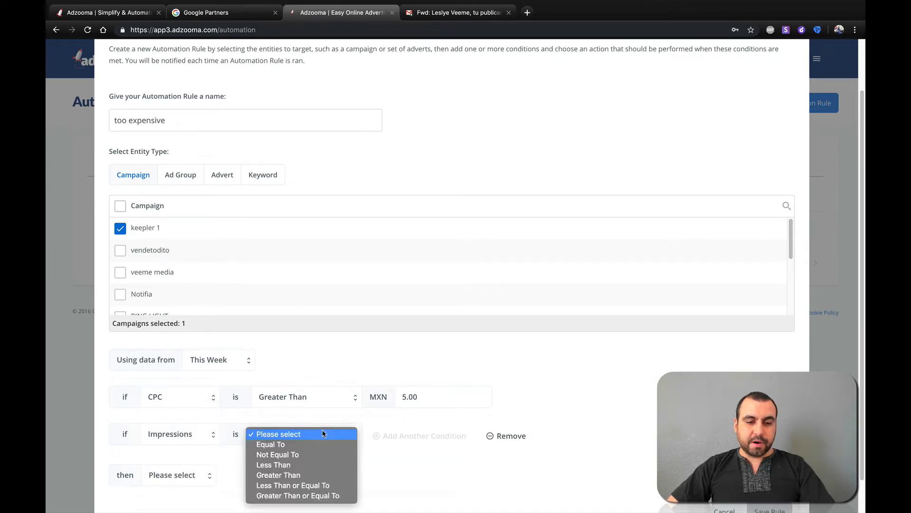
pyautogui.click(334, 464)
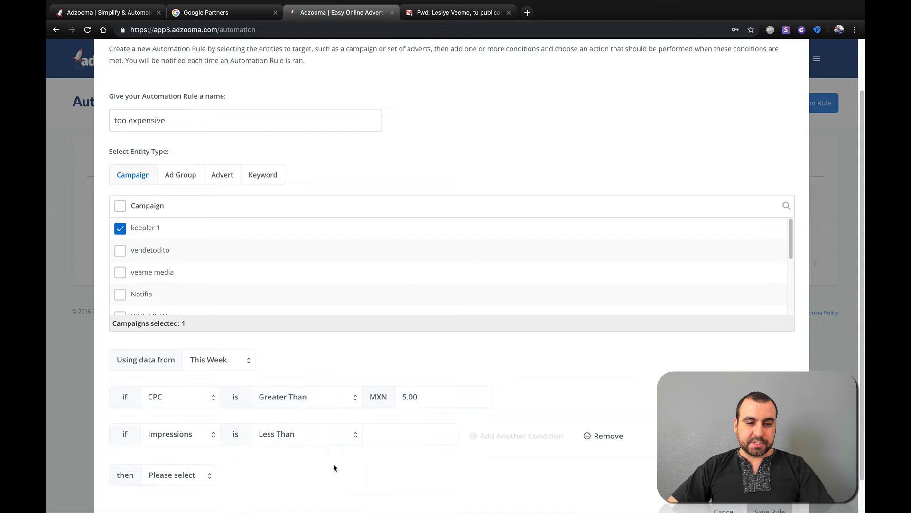
pyautogui.click(392, 431)
pyautogui.write('100')
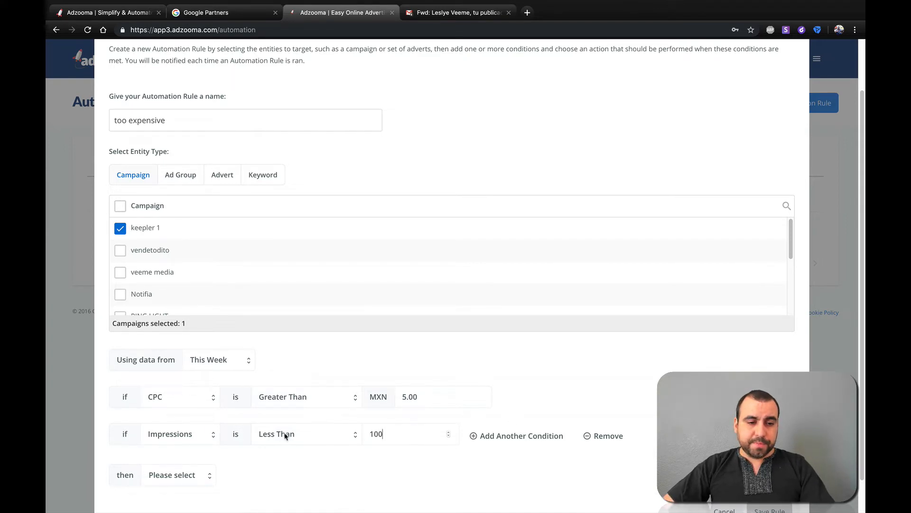
pyautogui.scroll(-1, 532, 424)
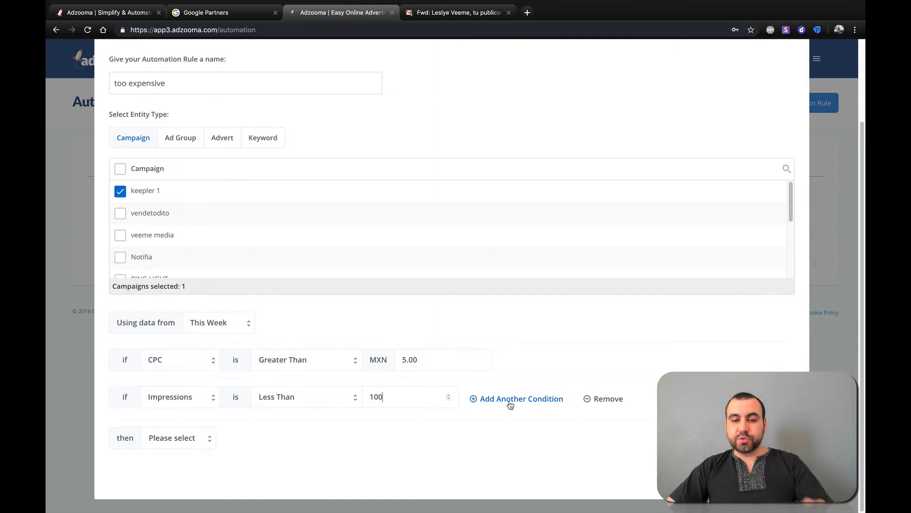
pyautogui.click(607, 399)
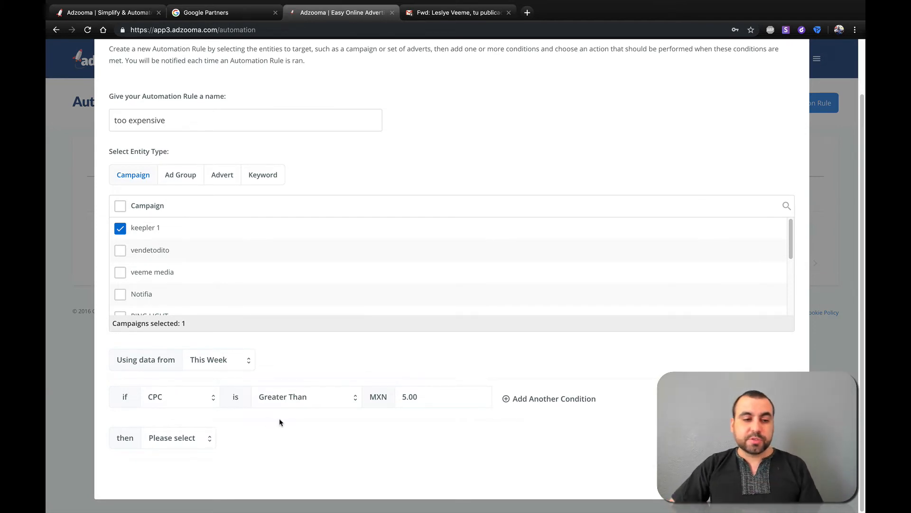
# Try Change Budget as the rule's action, and switch it to Change Status with the status Paused.
pyautogui.click(155, 438)
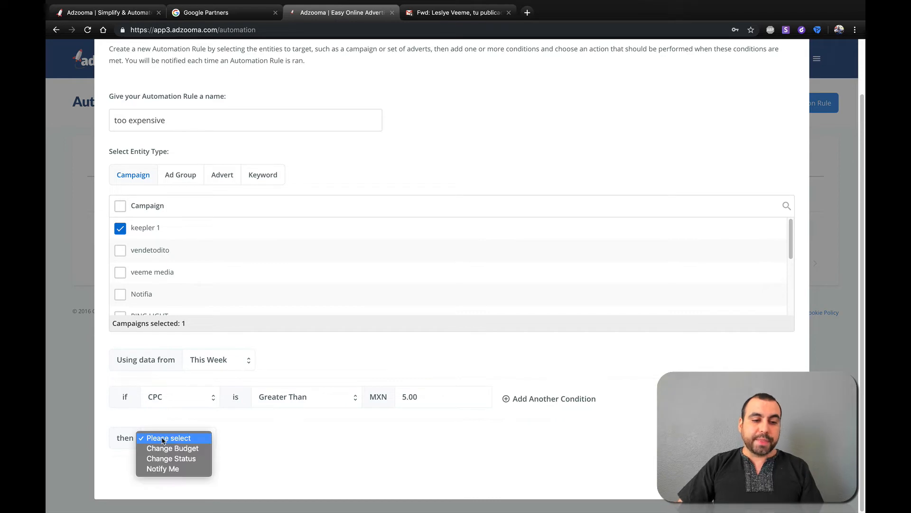
pyautogui.click(192, 450)
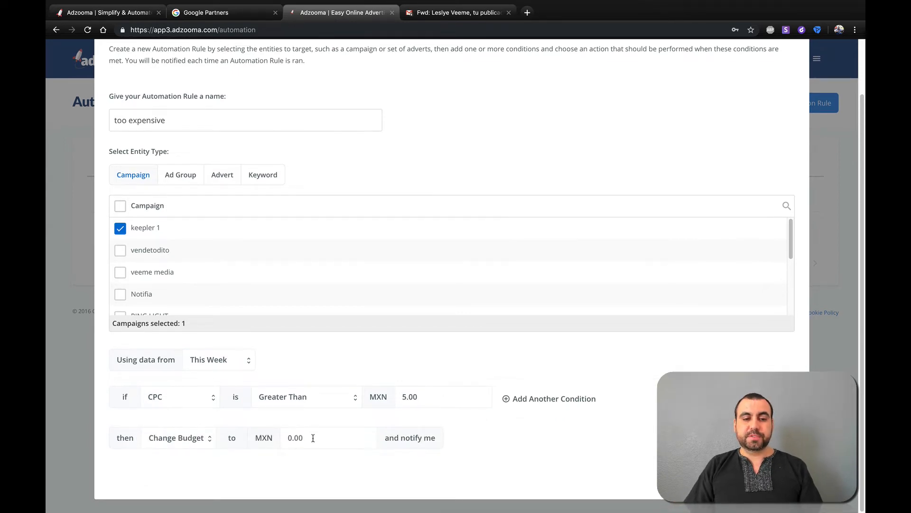
pyautogui.click(198, 437)
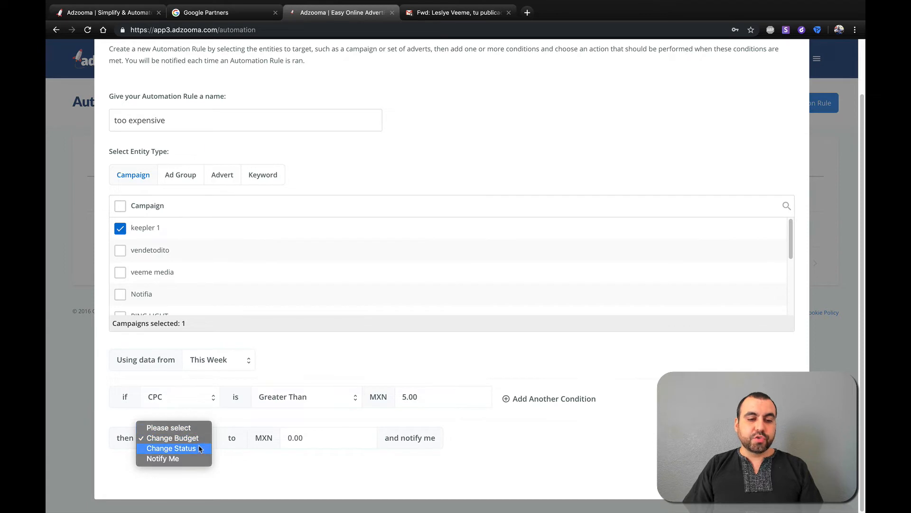
pyautogui.click(199, 448)
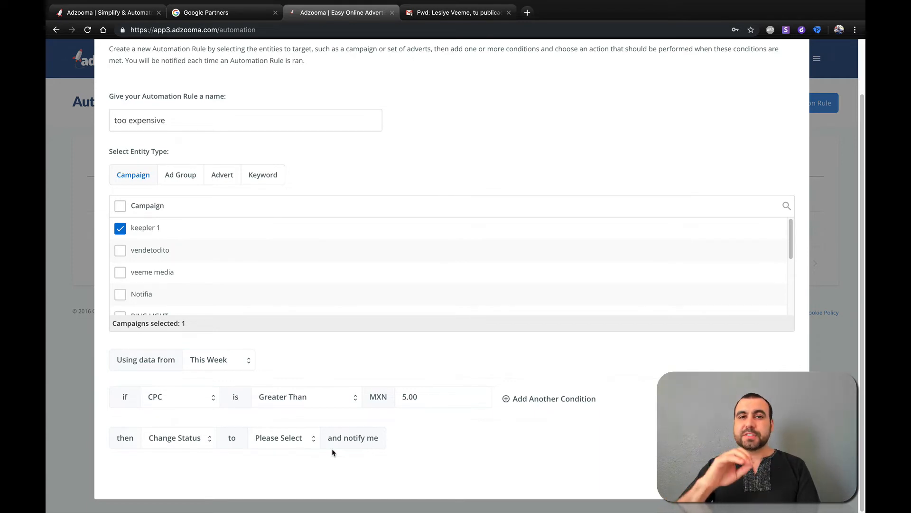
pyautogui.click(303, 436)
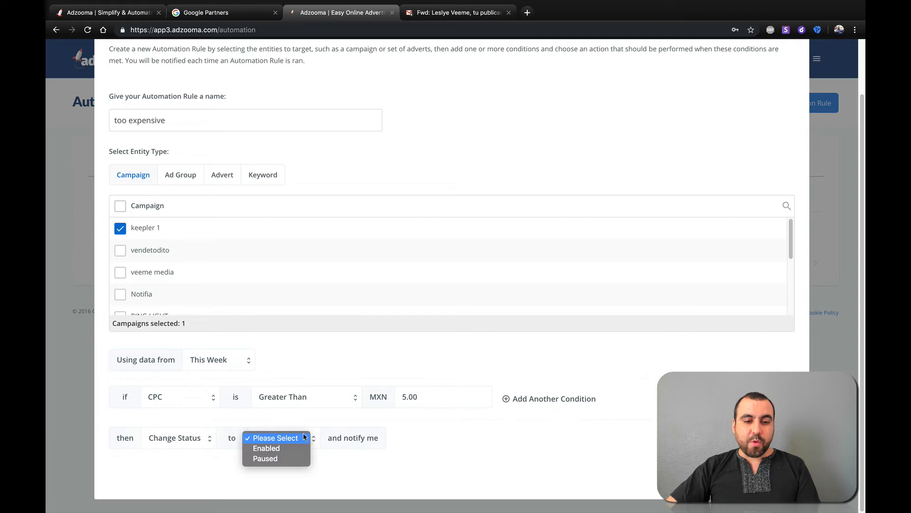
pyautogui.click(291, 461)
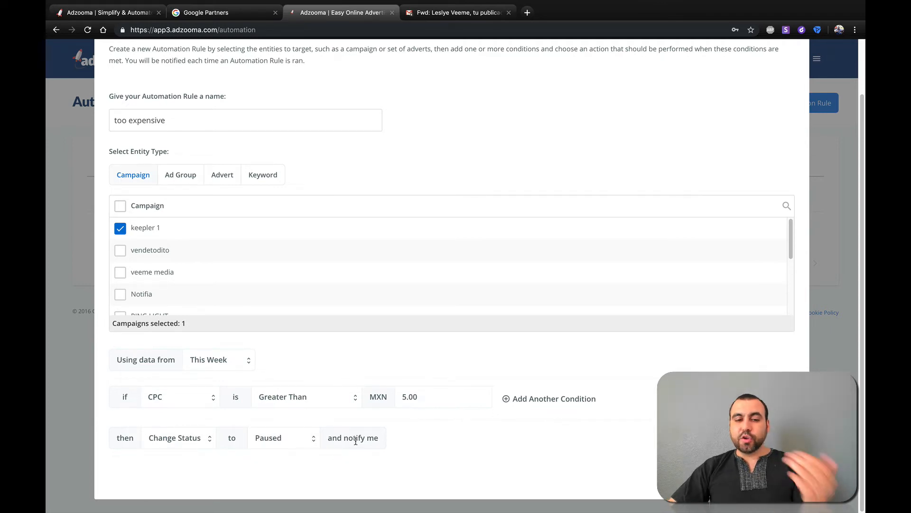
# Review the status choices, clear the Paused selection and switch the rule's action to Notify Me.
pyautogui.click(293, 438)
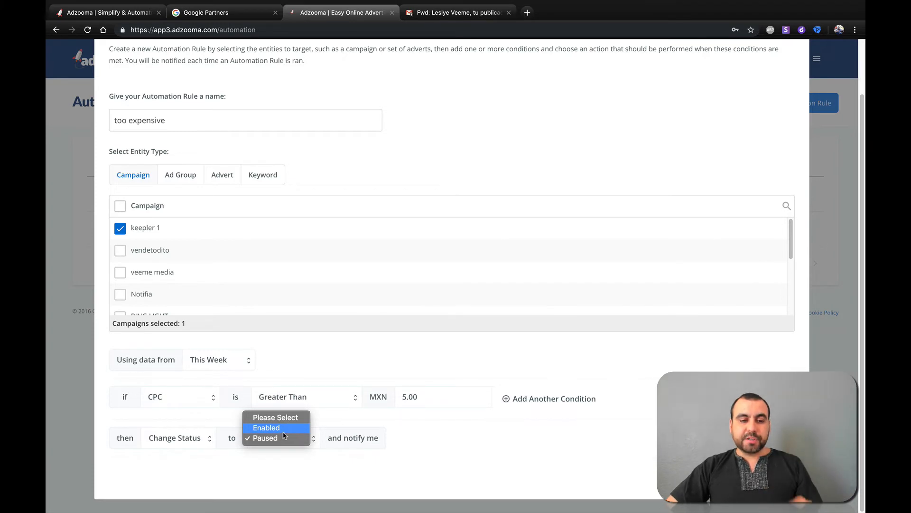
pyautogui.click(284, 436)
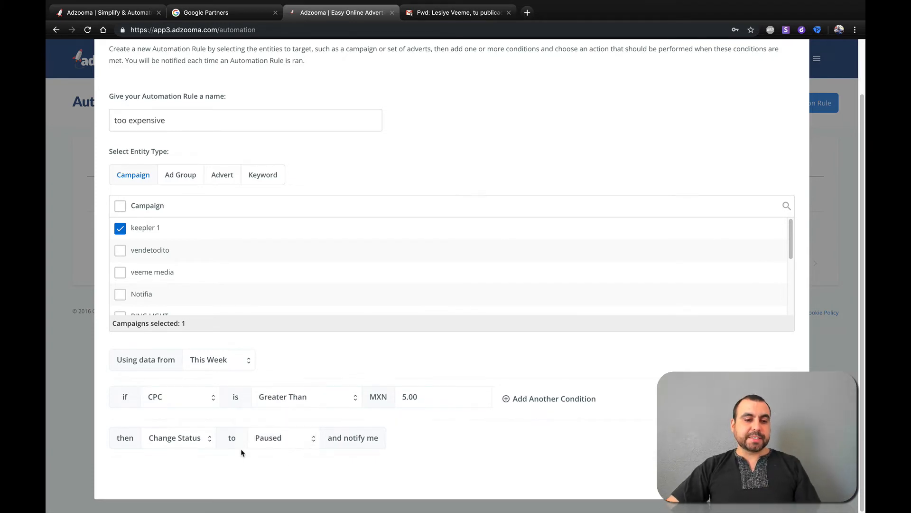
pyautogui.click(264, 440)
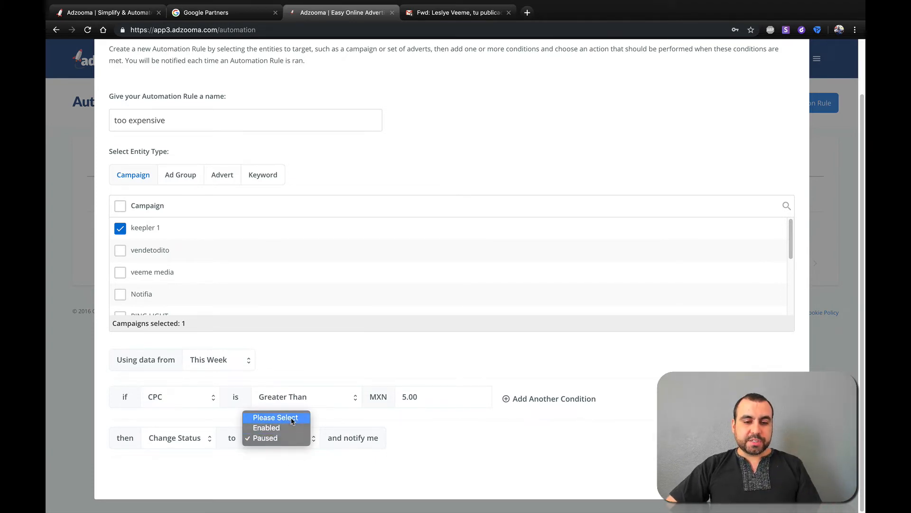
pyautogui.click(291, 420)
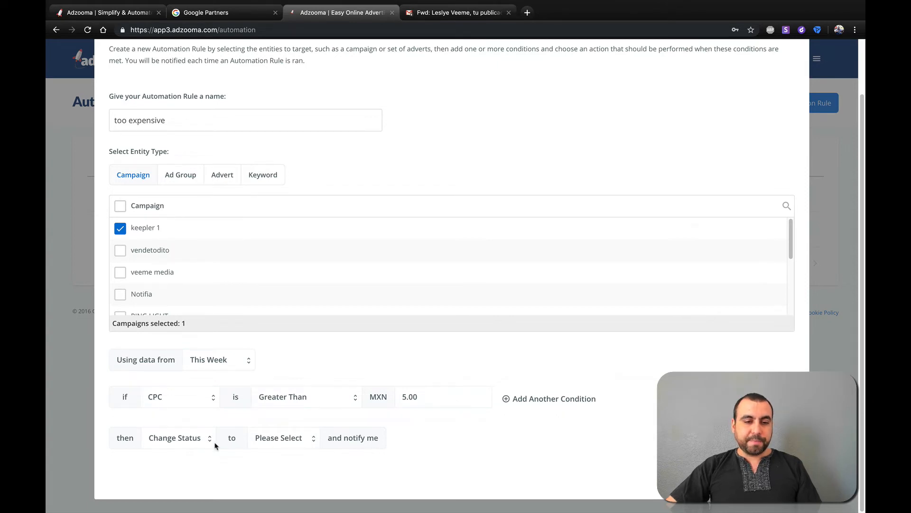
pyautogui.click(178, 440)
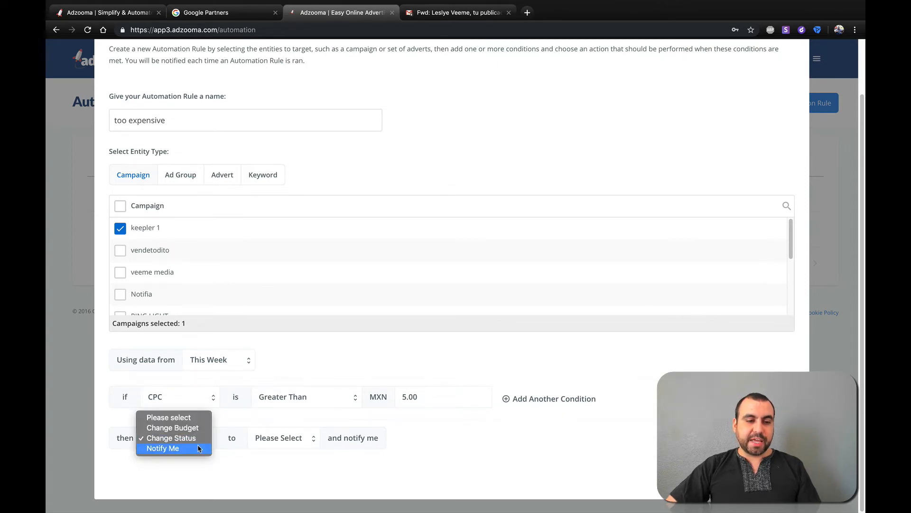
pyautogui.click(197, 448)
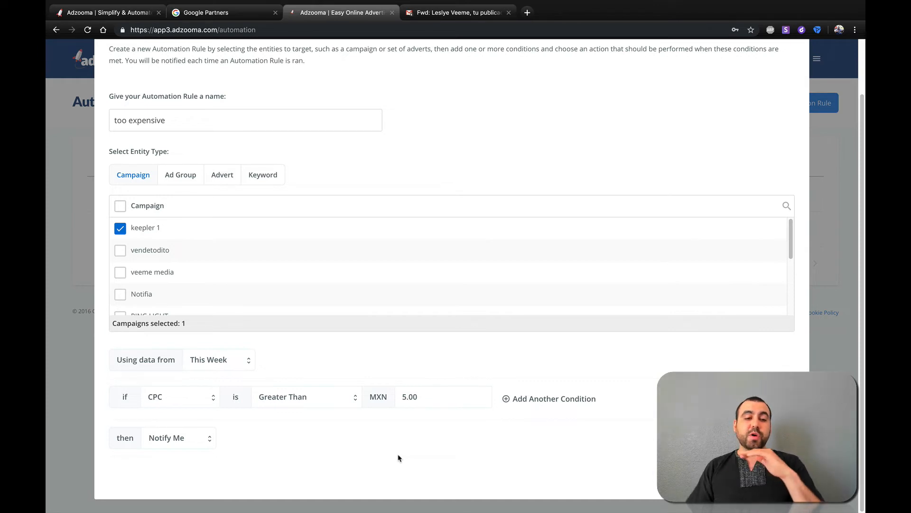
pyautogui.click(178, 437)
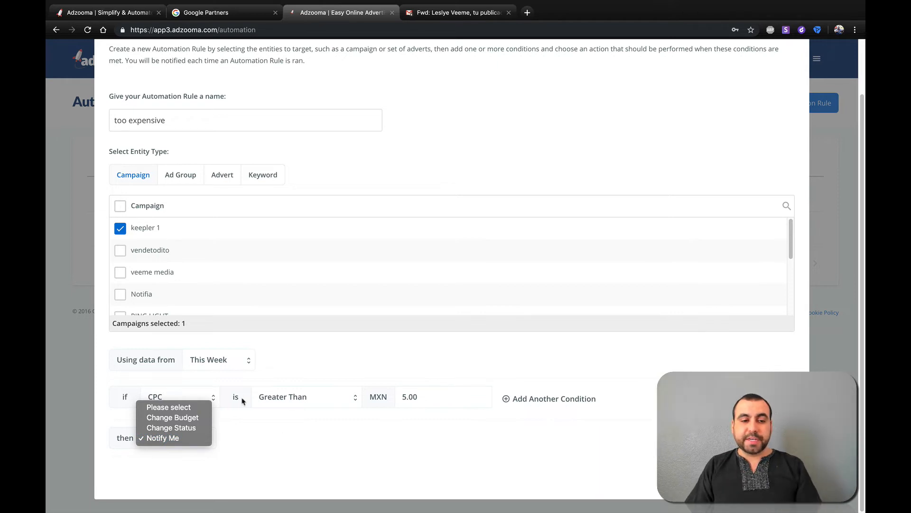
pyautogui.click(119, 423)
# Set the rule to use data from Last Week and change its condition to Impressions Less Than 100.
pyautogui.click(192, 366)
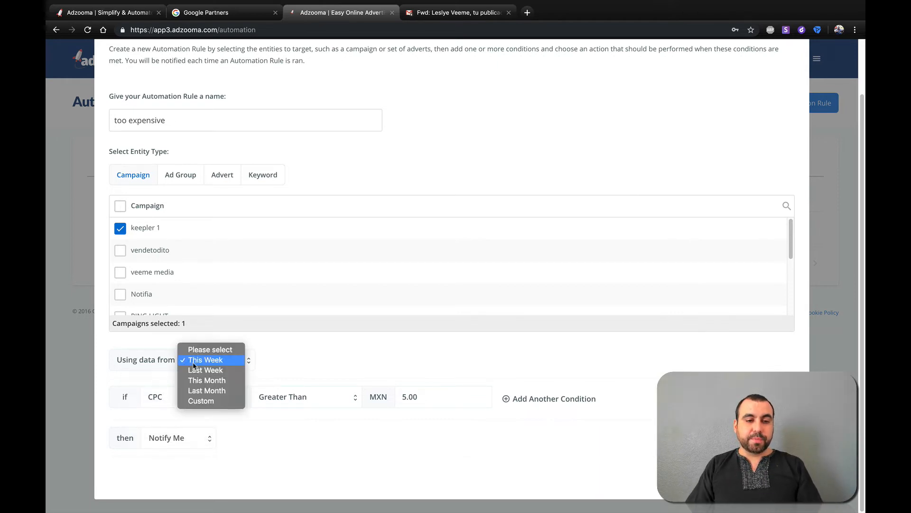
pyautogui.click(207, 370)
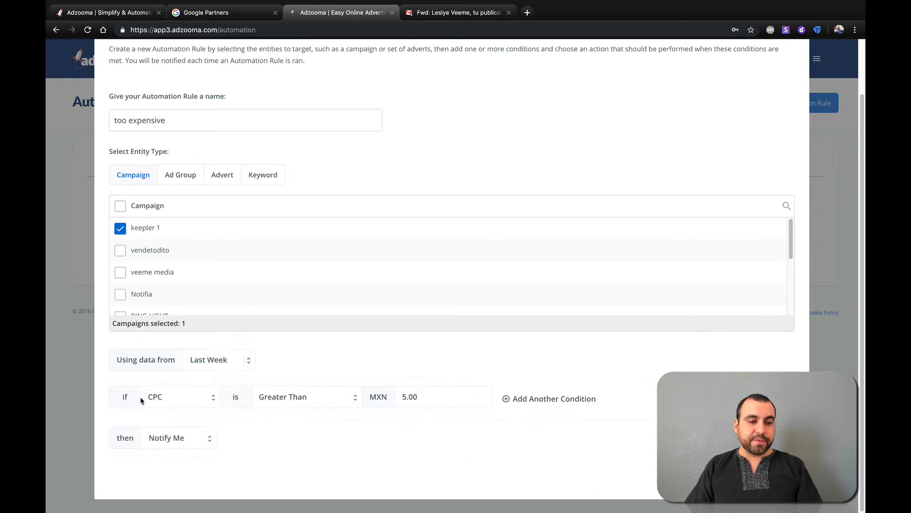
pyautogui.click(181, 399)
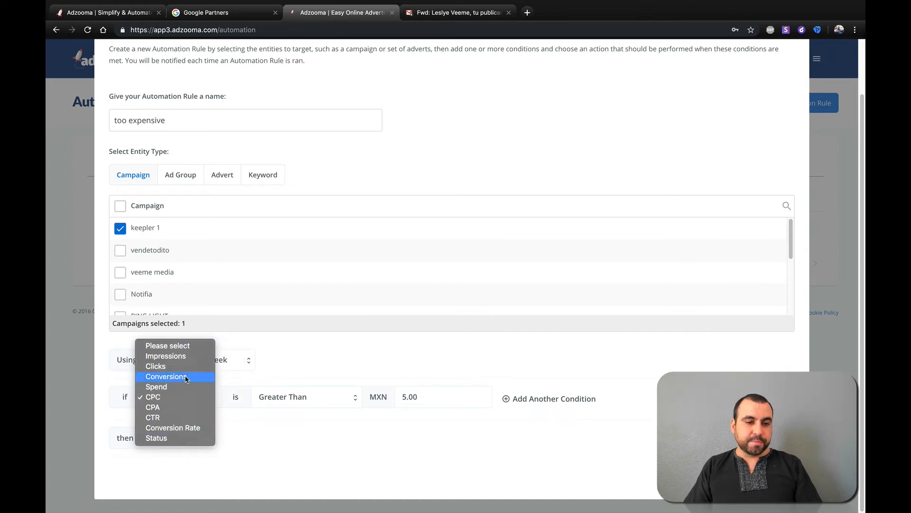
pyautogui.click(166, 356)
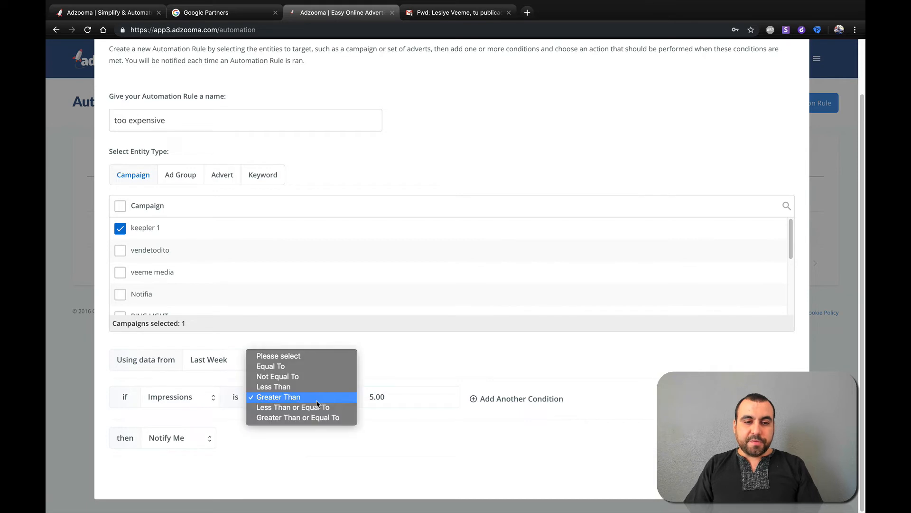
pyautogui.click(298, 400)
pyautogui.click(309, 387)
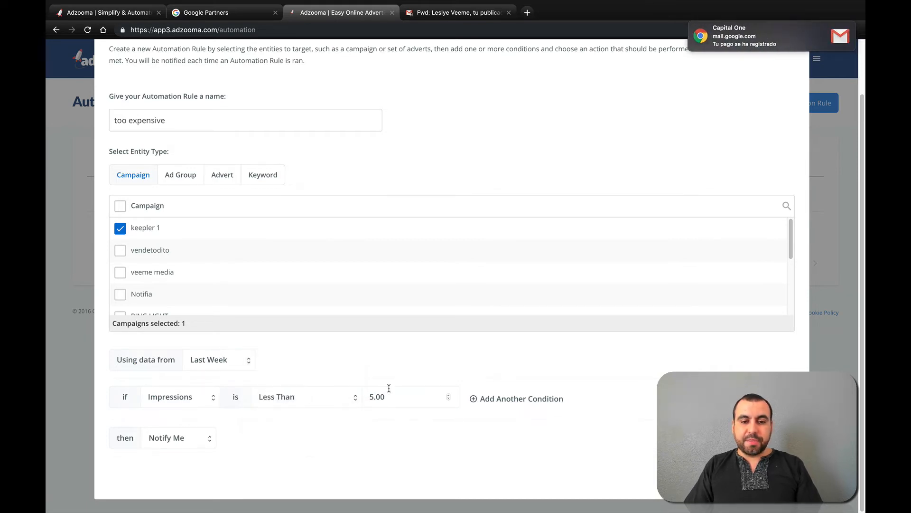
pyautogui.doubleClick(388, 392)
pyautogui.write('100')
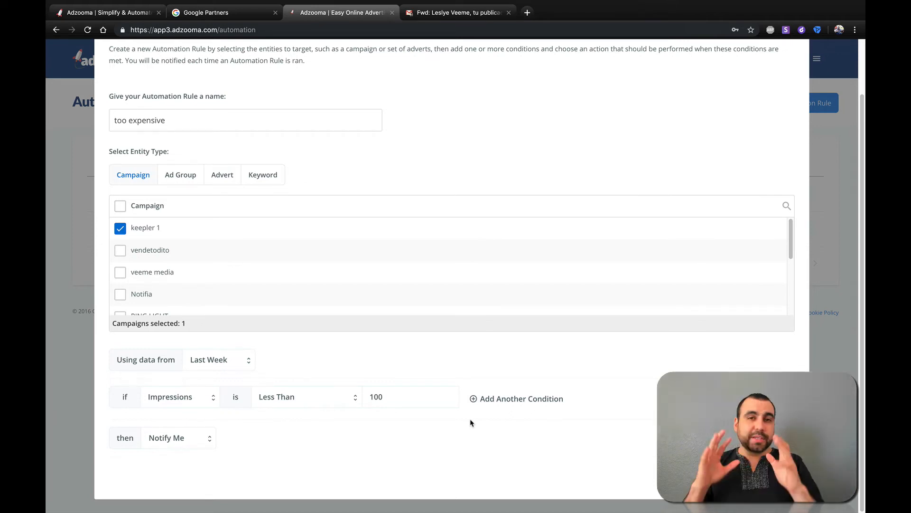
# Switch the rule's action to Change Budget and enter a new budget of MXN 70.
pyautogui.click(185, 437)
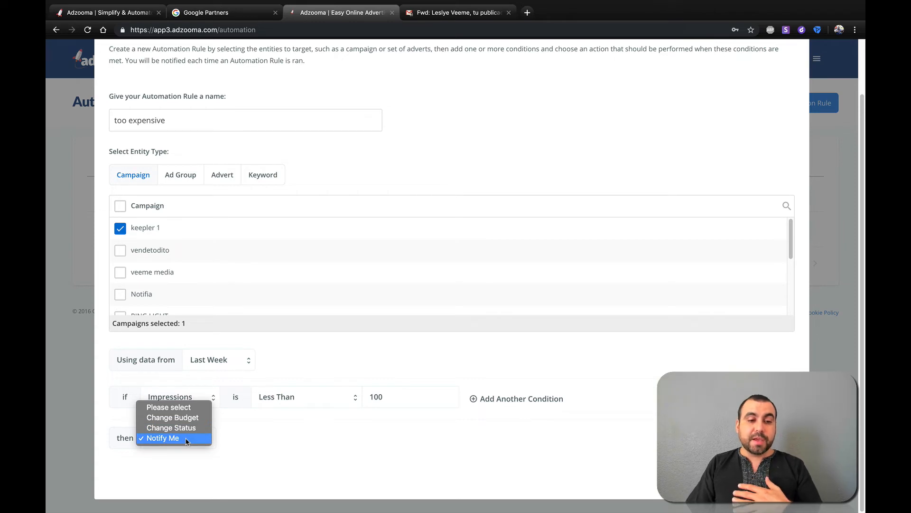
pyautogui.click(180, 418)
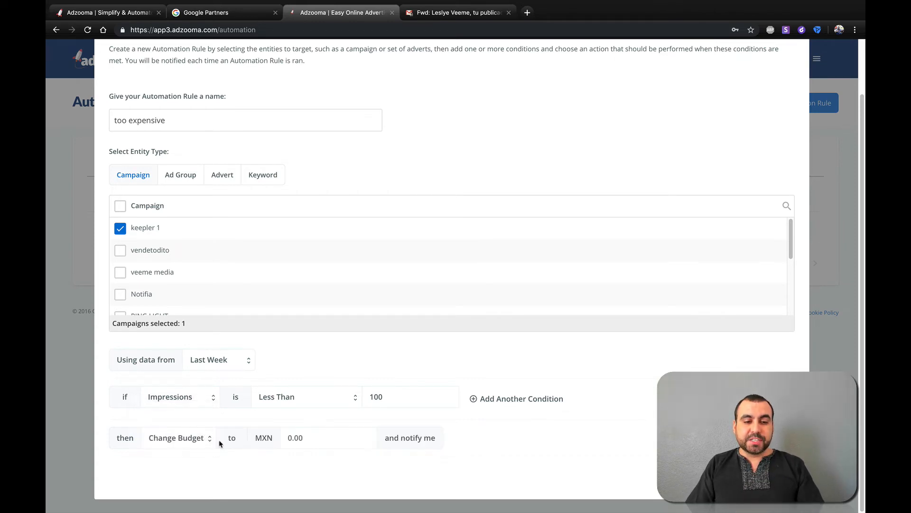
pyautogui.click(335, 439)
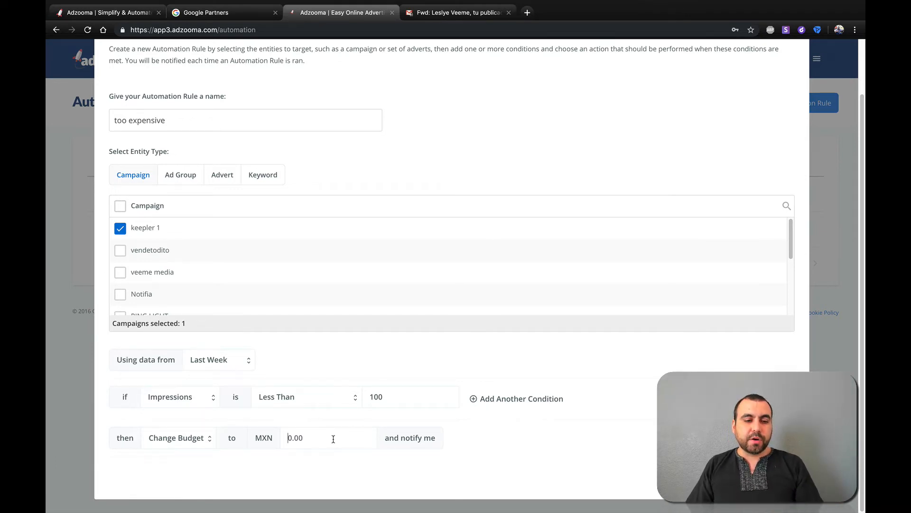
pyautogui.write('70')
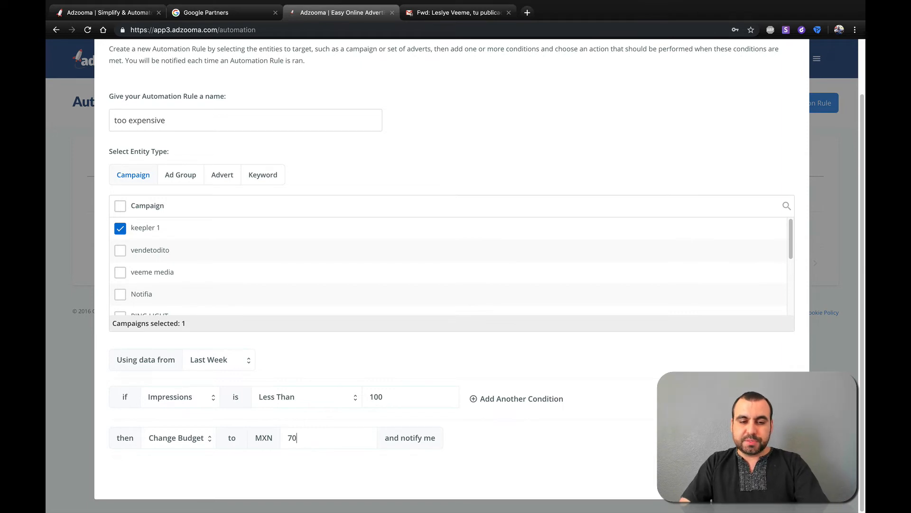
pyautogui.press('BackSpace')
pyautogui.write('.00')
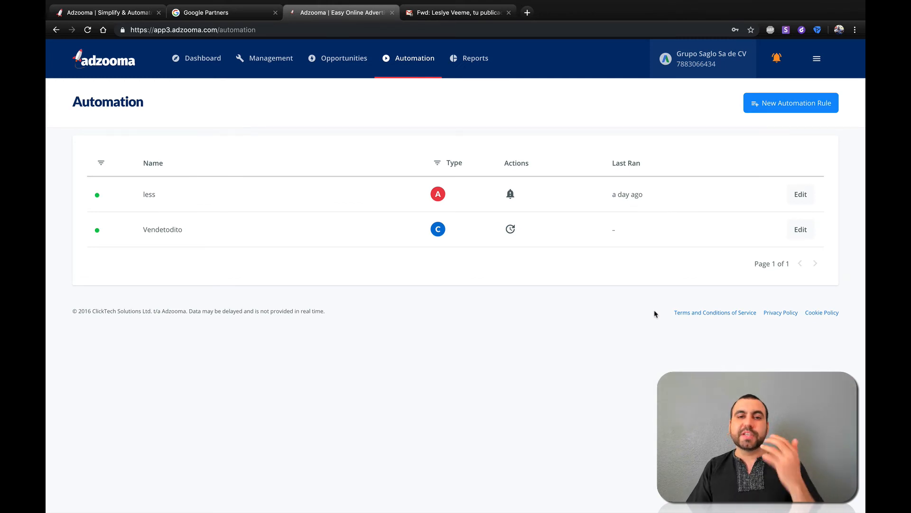
# Open the Keepler Facebook account and look through its dashboard's performance chart, adverts and opportunities.
pyautogui.click(472, 59)
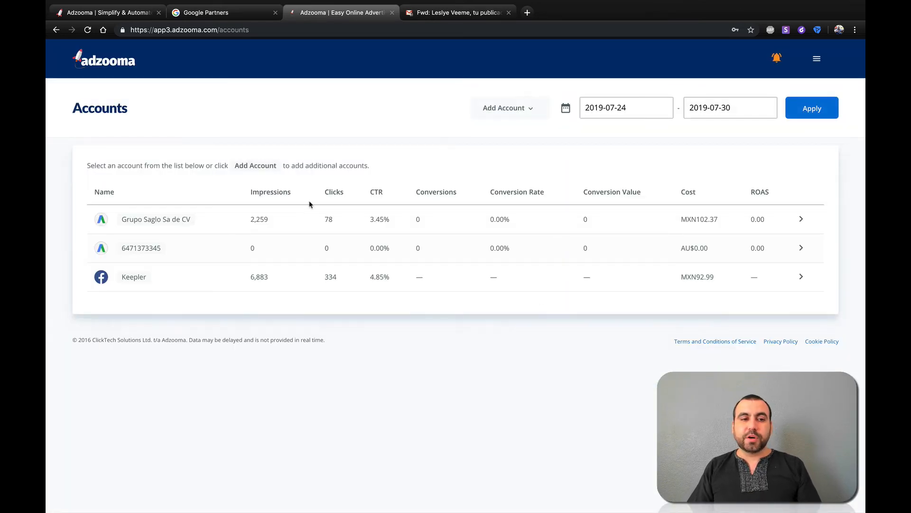
pyautogui.click(133, 277)
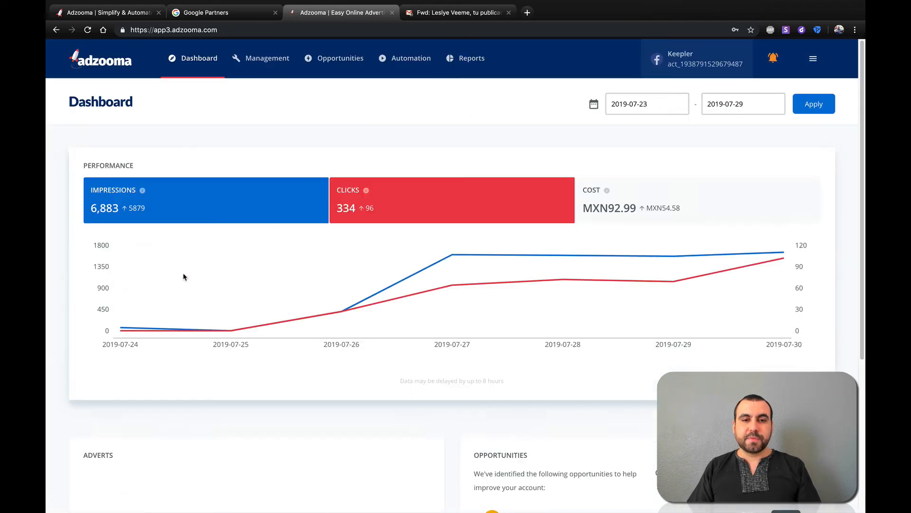
pyautogui.scroll(-5, 592, 366)
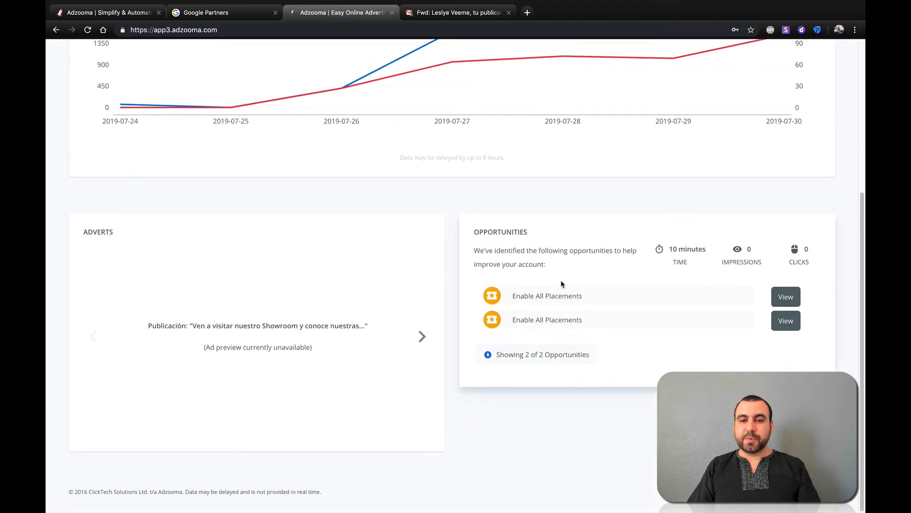
pyautogui.scroll(5, 567, 292)
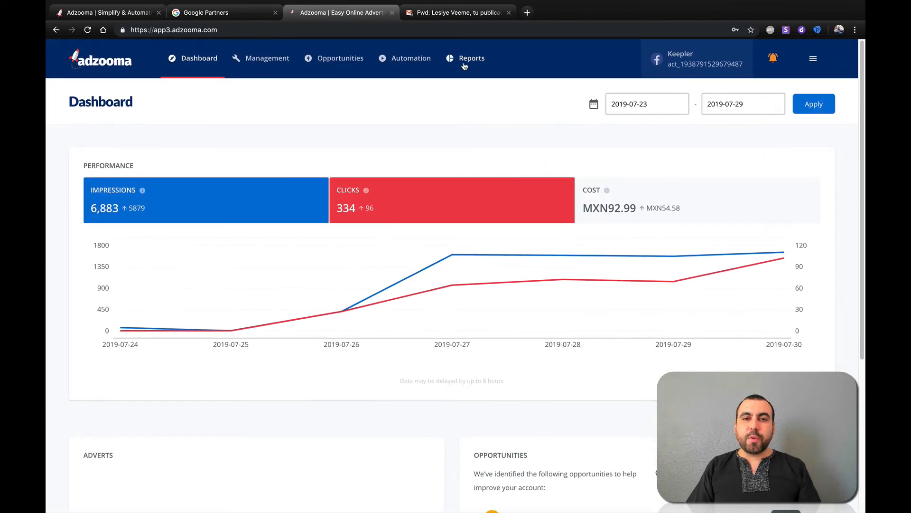
# Create a new custom report for the Keepler account and give its first page the four-cell grid layout.
pyautogui.click(464, 66)
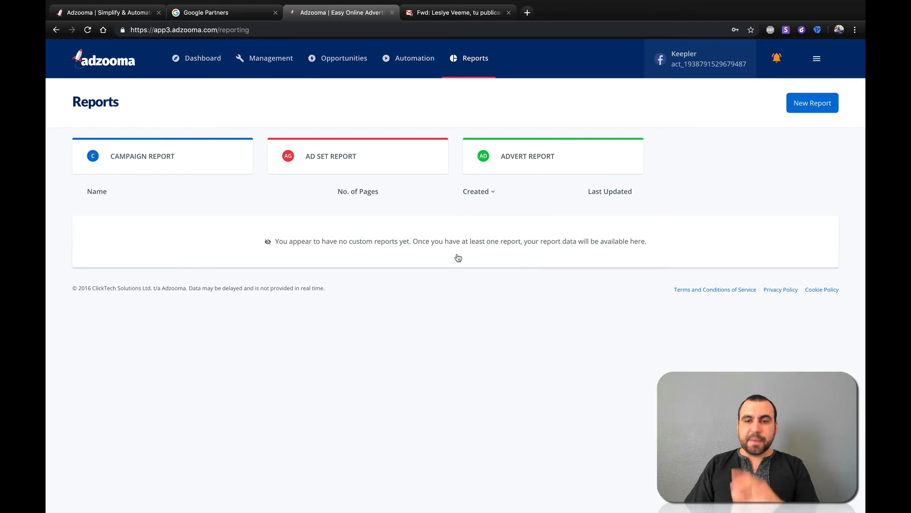
pyautogui.click(810, 101)
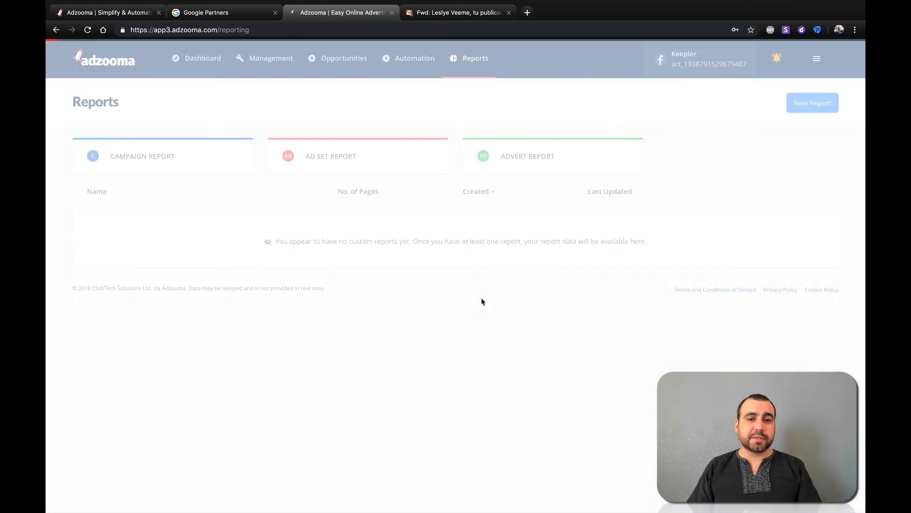
pyautogui.scroll(-2, 471, 315)
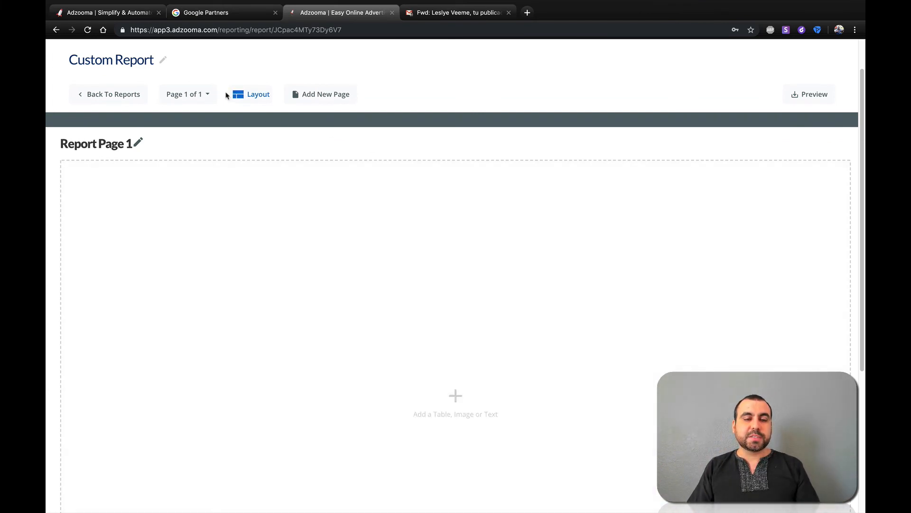
pyautogui.click(261, 95)
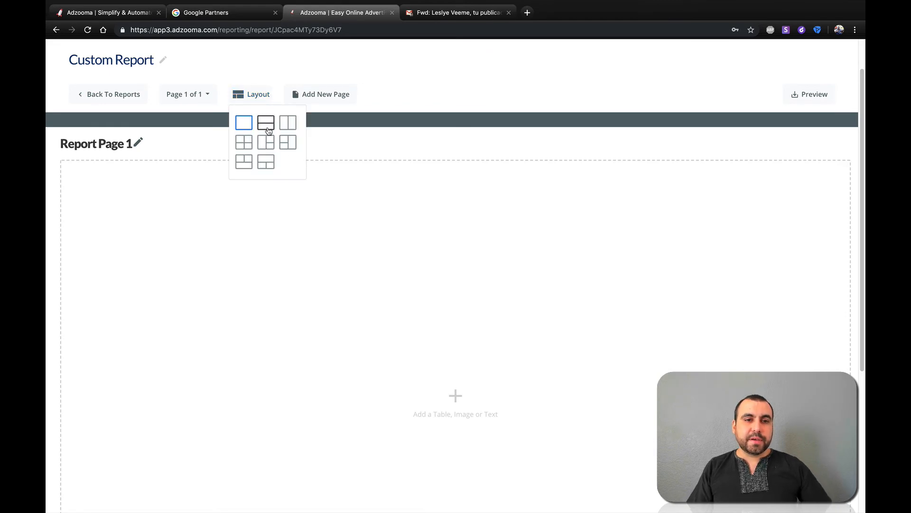
pyautogui.click(245, 144)
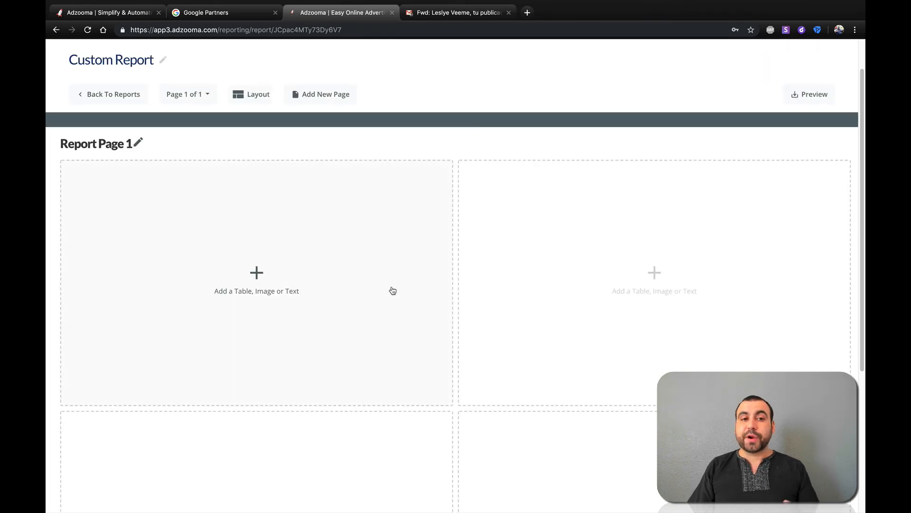
# Fill the first cell of Report Page 1 with an image widget using 1.jpeg from the Descargas folder.
pyautogui.scroll(-3, 393, 290)
pyautogui.scroll(3, 380, 288)
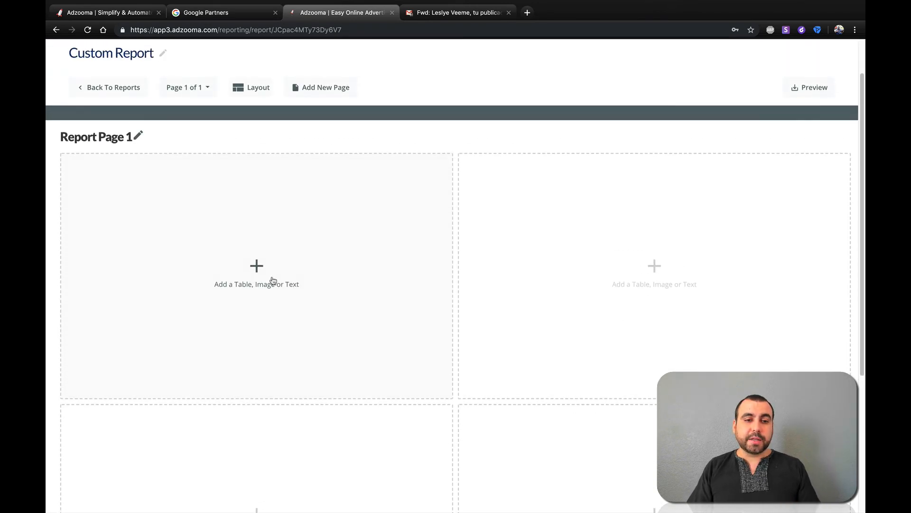
pyautogui.click(256, 266)
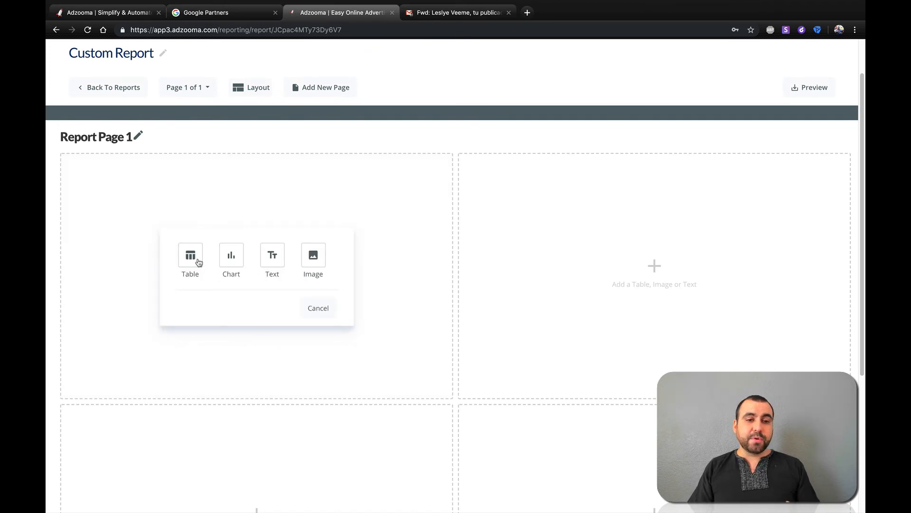
pyautogui.click(320, 259)
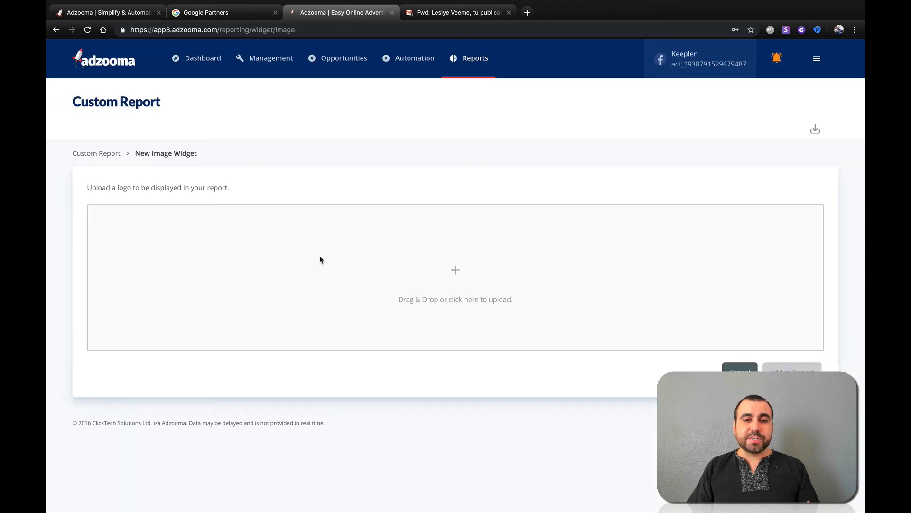
pyautogui.click(455, 277)
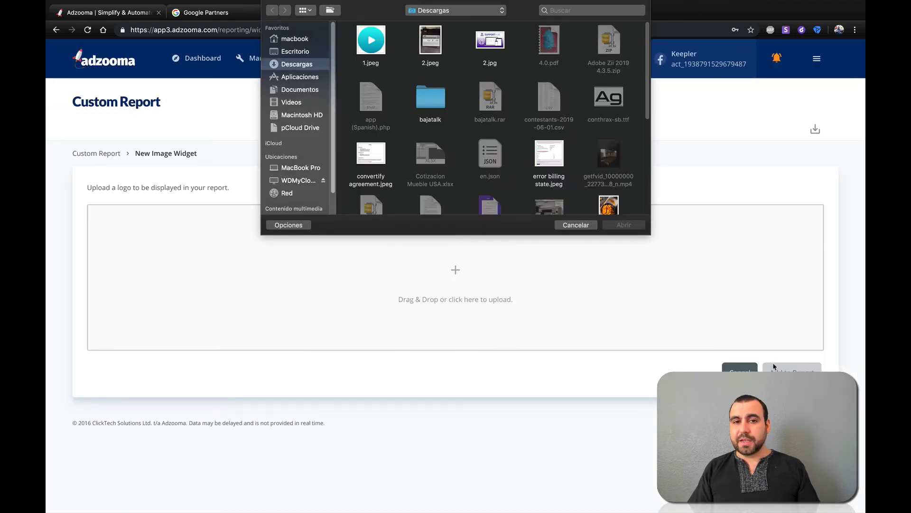
pyautogui.doubleClick(372, 46)
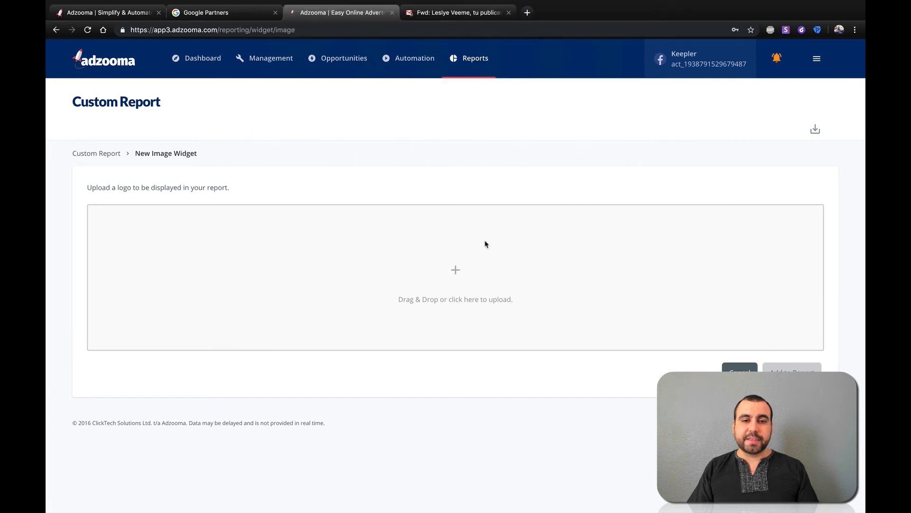
pyautogui.click(791, 368)
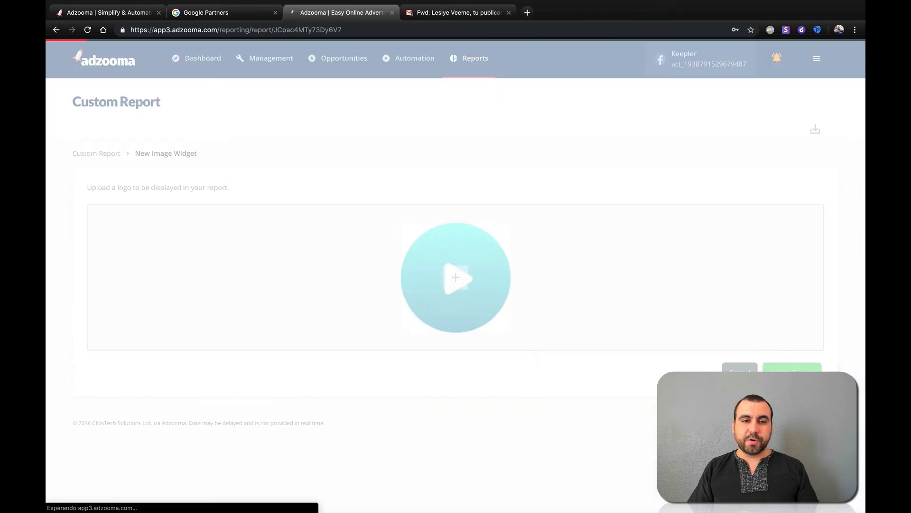
# Add a Campaign report table to the second cell in the page's top row.
pyautogui.scroll(-3, 297, 285)
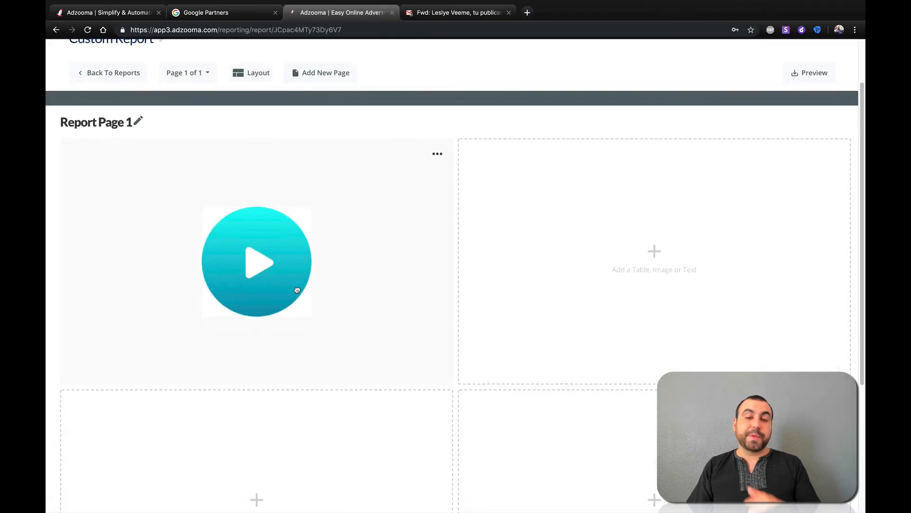
pyautogui.click(655, 251)
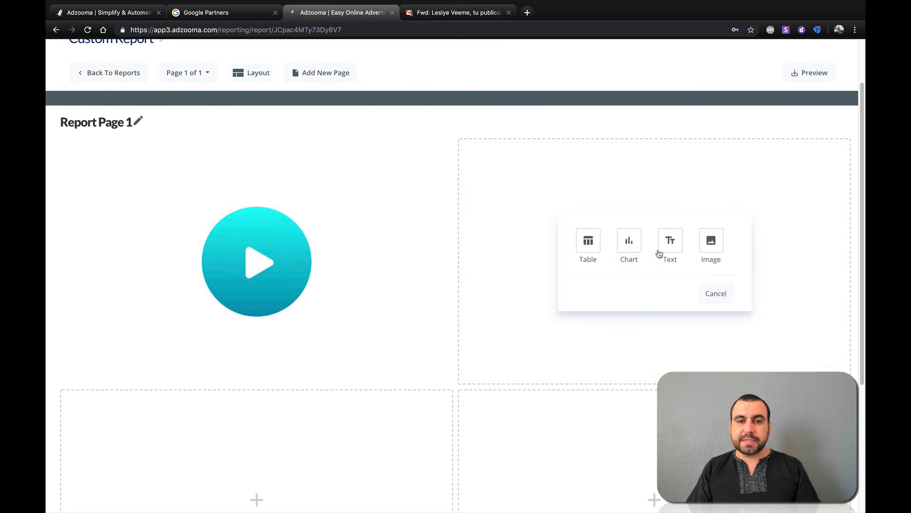
pyautogui.click(589, 245)
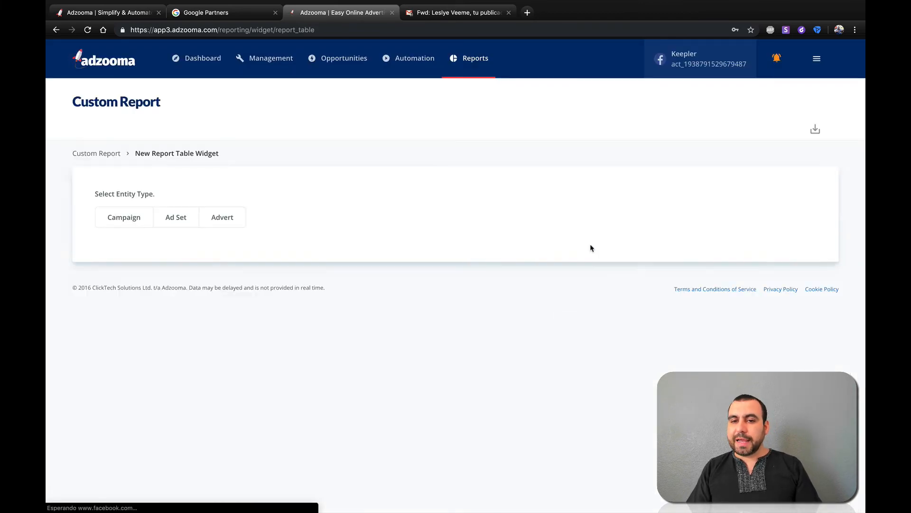
pyautogui.click(142, 222)
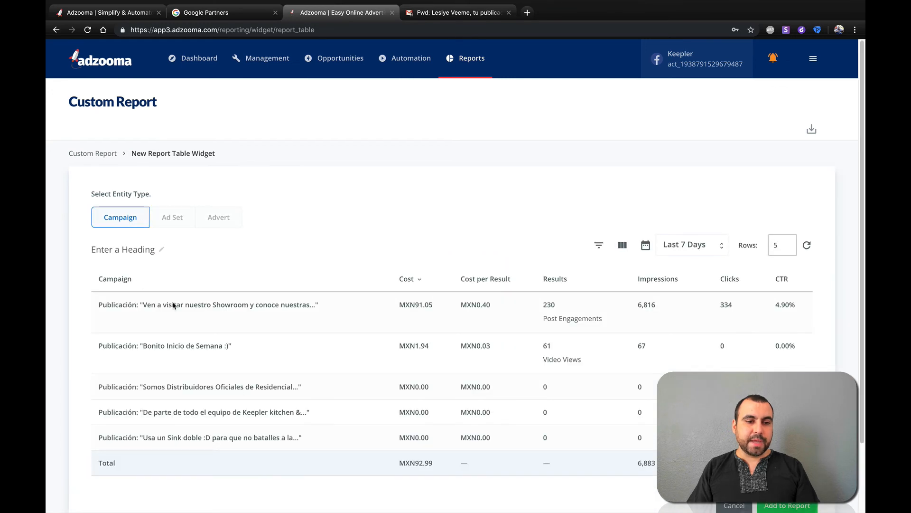
pyautogui.scroll(-2, 246, 332)
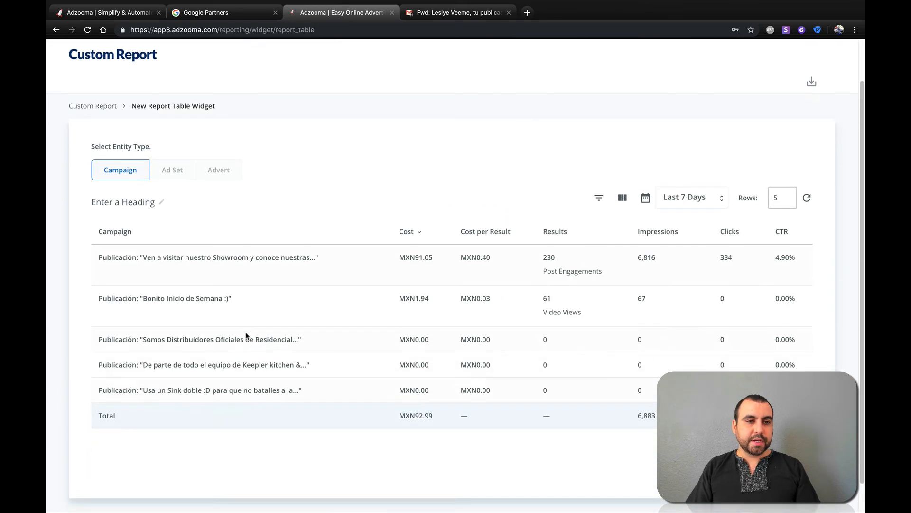
pyautogui.scroll(2, 245, 332)
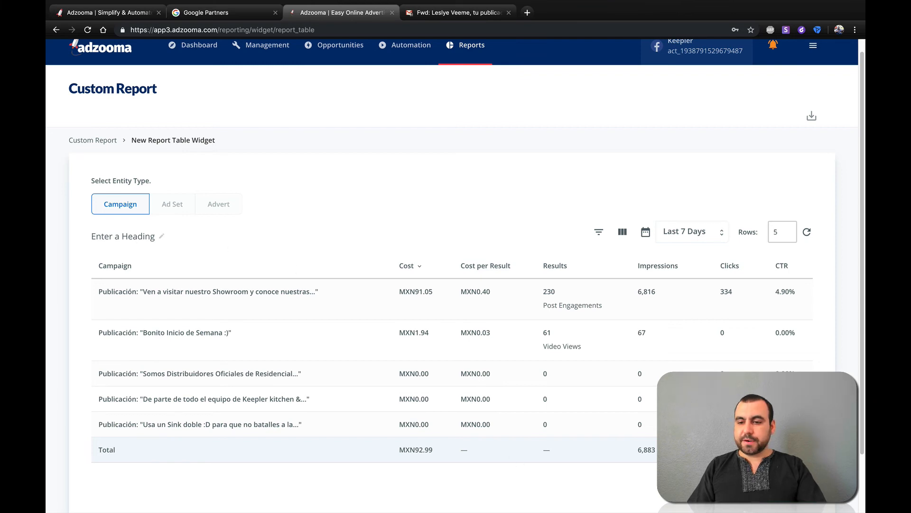
pyautogui.click(781, 503)
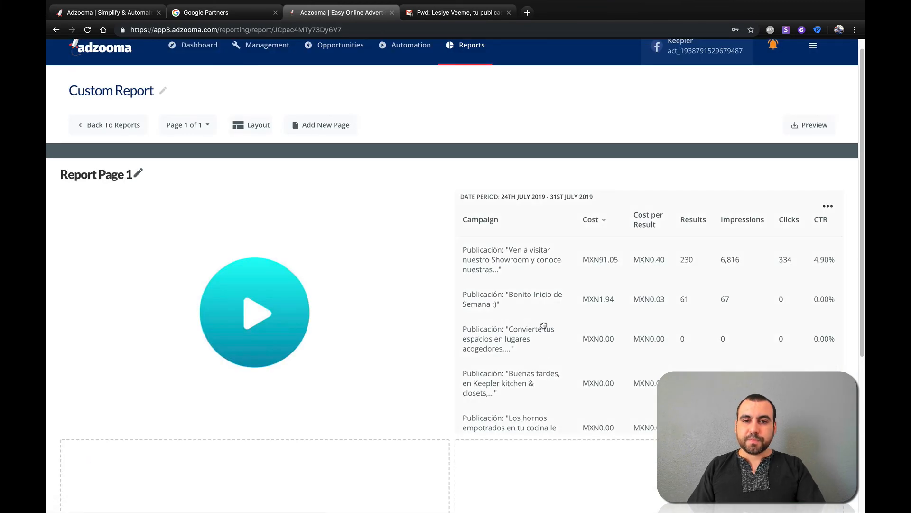
# Start a pie chart in the first cell of the bottom row, using the 'Queremos convertir tu hogar en un lugar único' campaign's ad set.
pyautogui.scroll(-2, 617, 308)
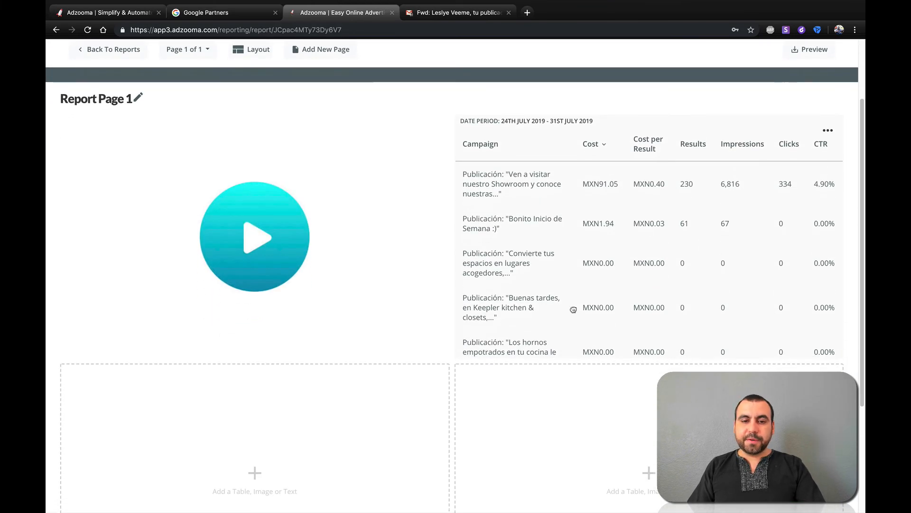
pyautogui.scroll(-4, 187, 285)
pyautogui.click(188, 285)
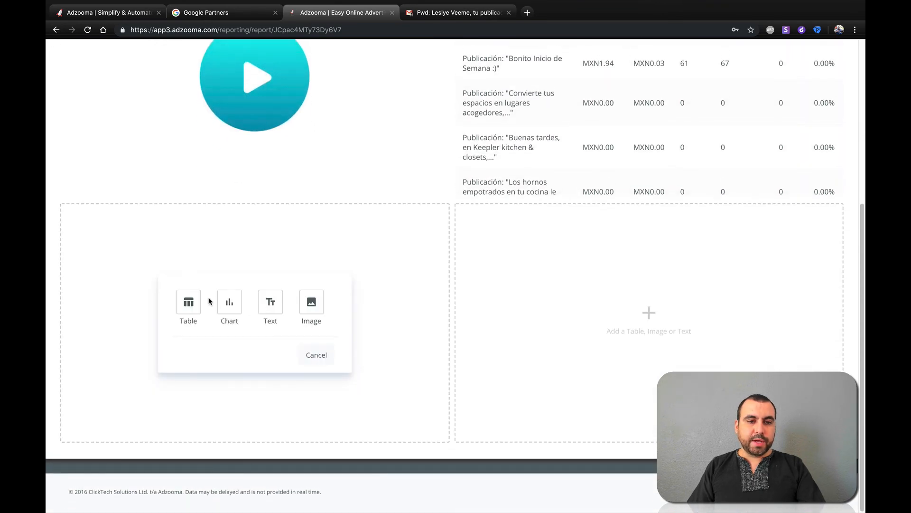
pyautogui.click(229, 310)
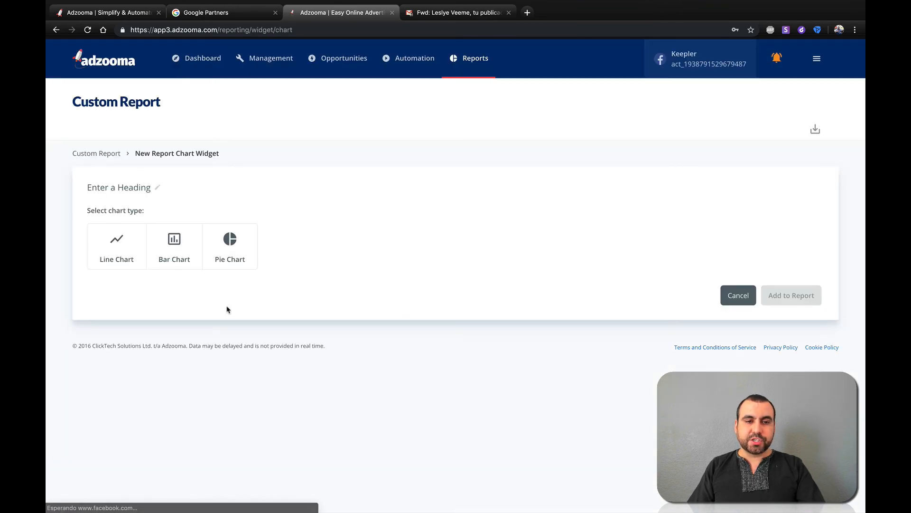
pyautogui.click(253, 240)
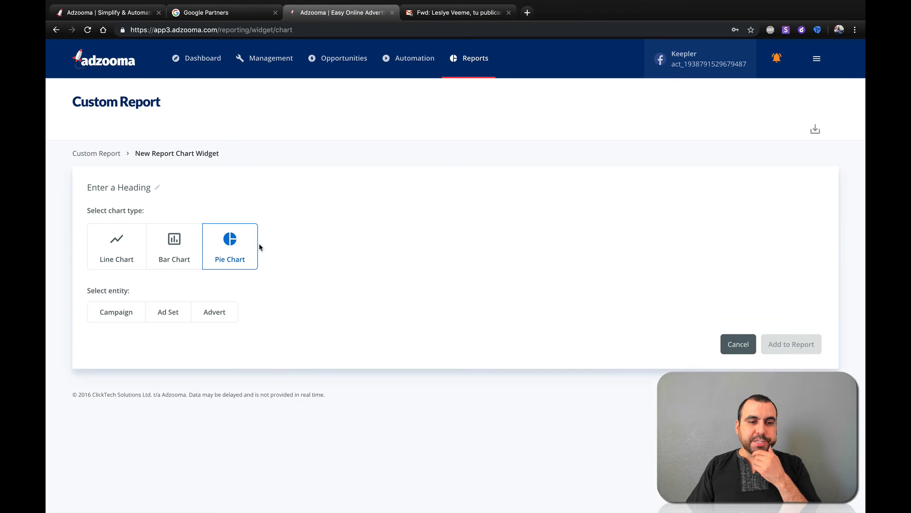
pyautogui.click(157, 317)
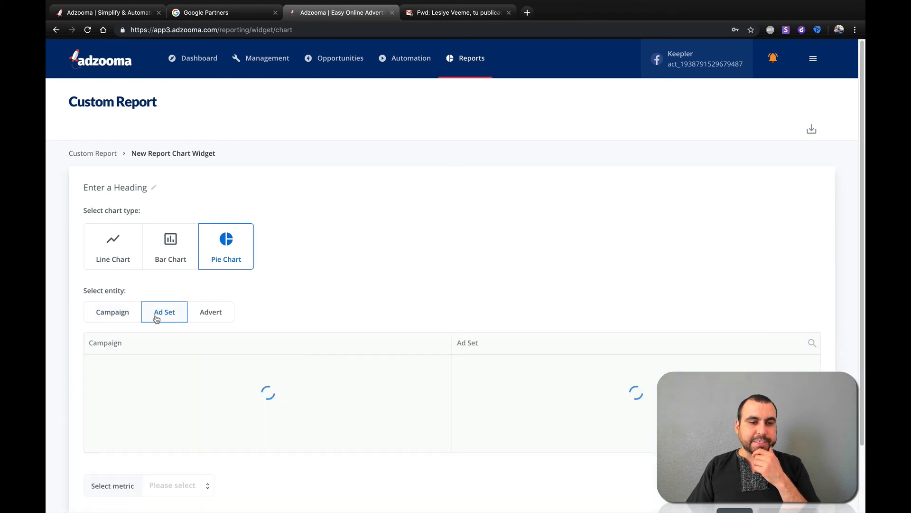
pyautogui.scroll(-2, 234, 347)
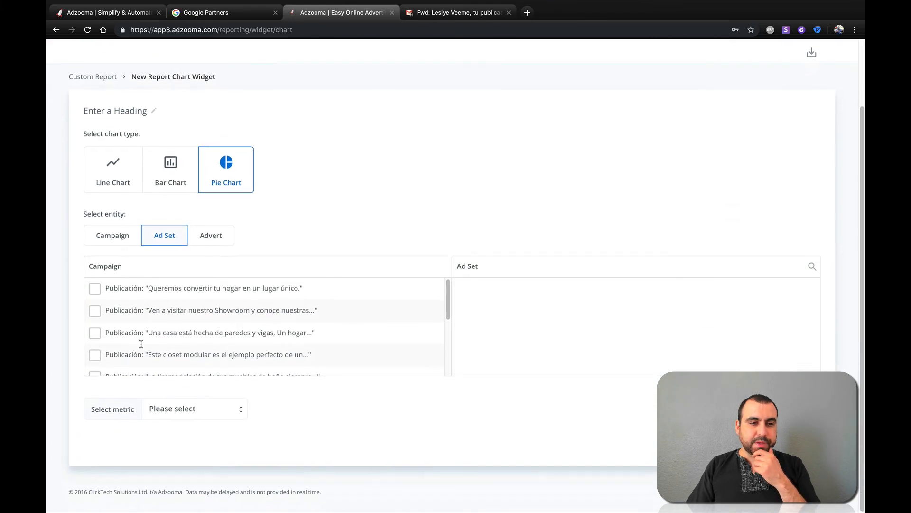
pyautogui.click(96, 299)
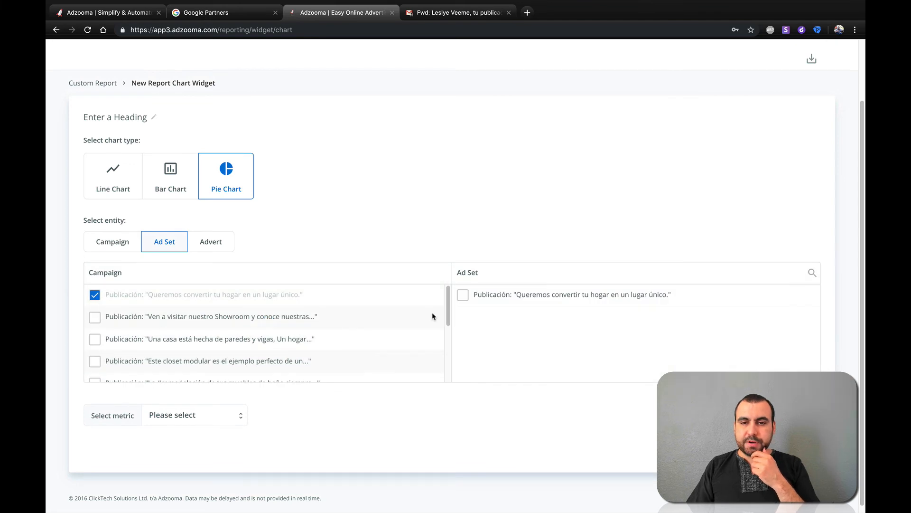
pyautogui.click(463, 297)
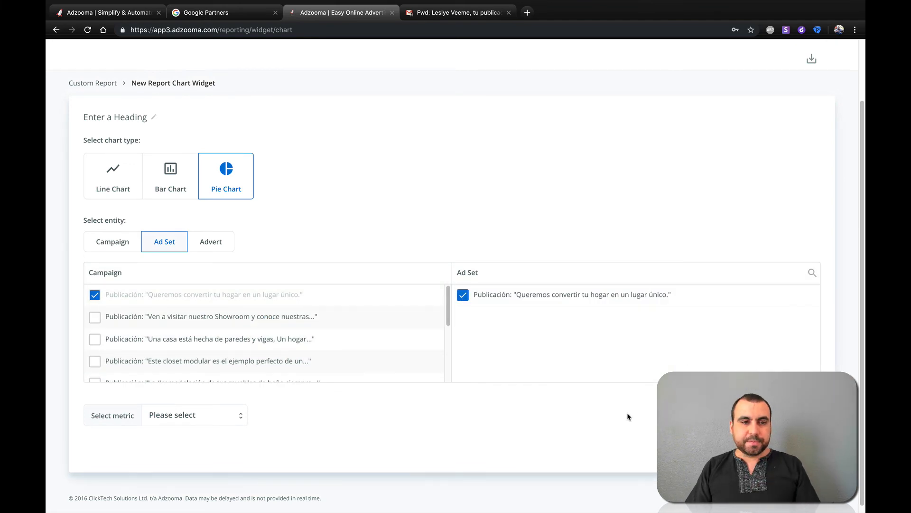
# Set the pie chart's metric to Impressions and its date range to This Month, and add it to the report.
pyautogui.click(178, 418)
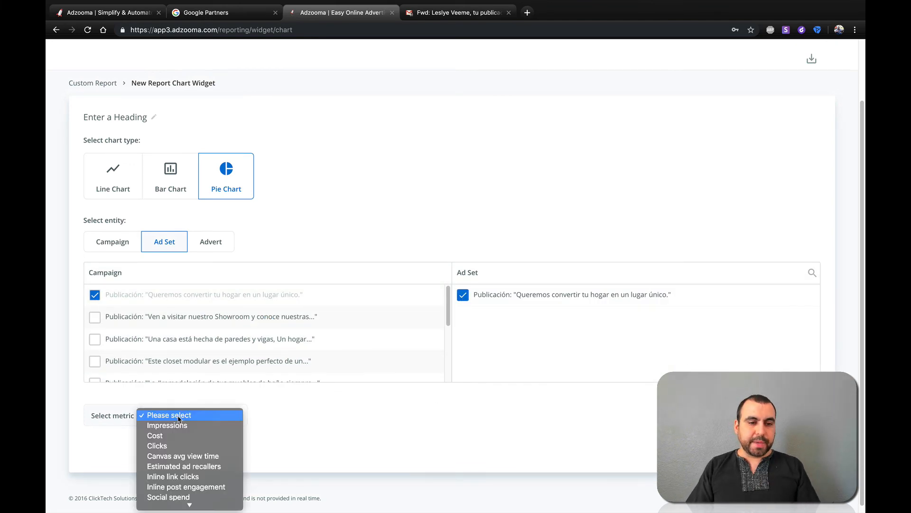
pyautogui.click(213, 422)
pyautogui.scroll(-2, 506, 459)
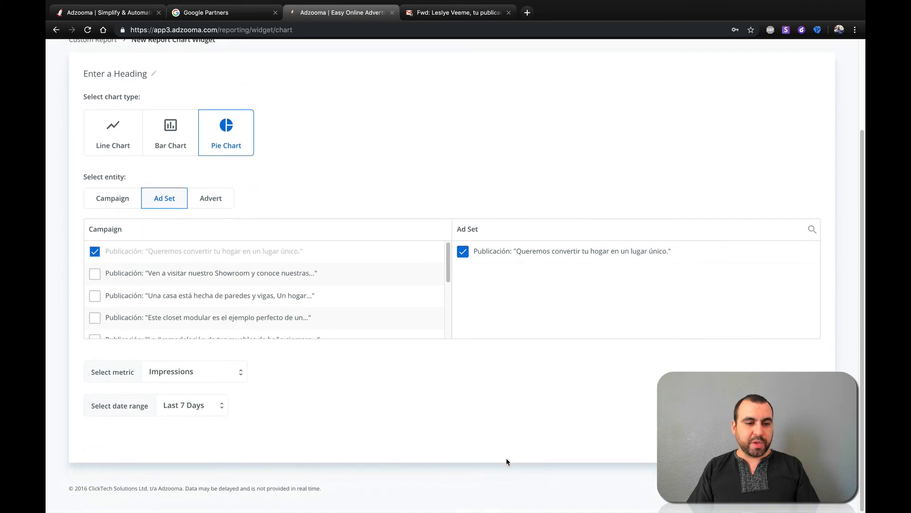
pyautogui.click(209, 421)
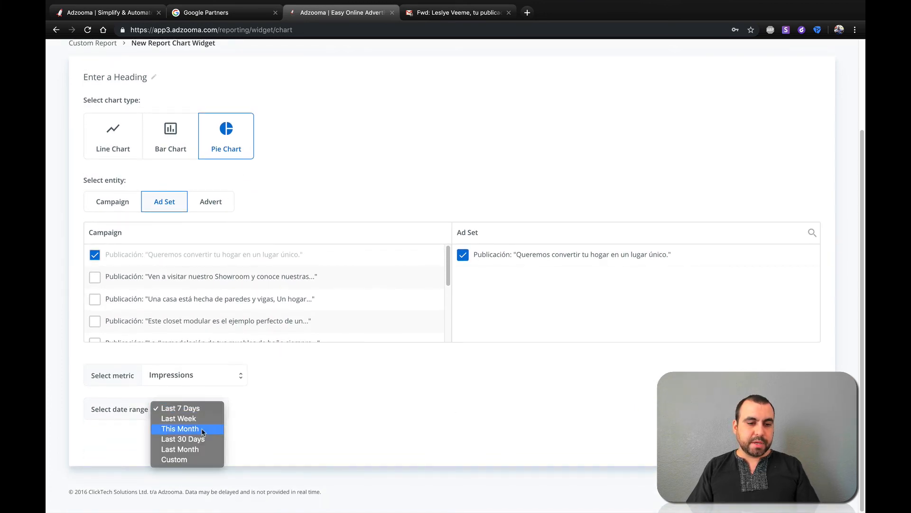
pyautogui.click(202, 429)
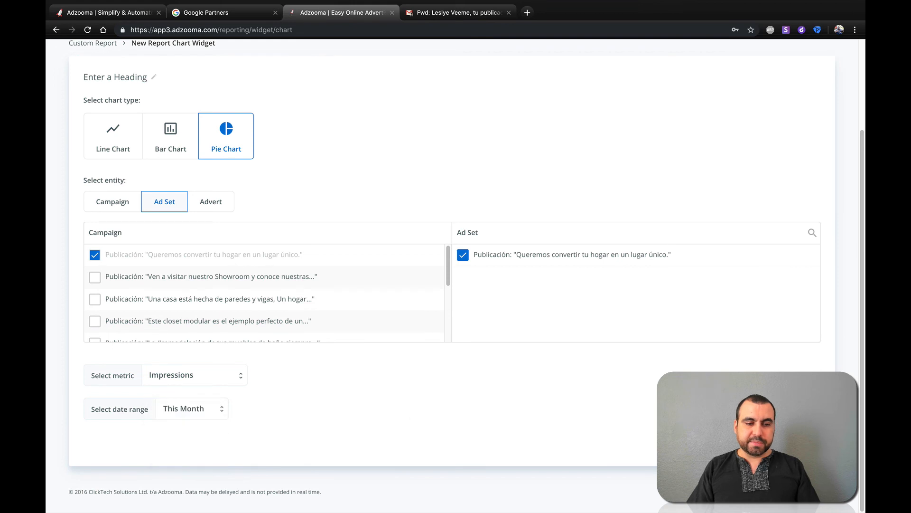
pyautogui.click(800, 442)
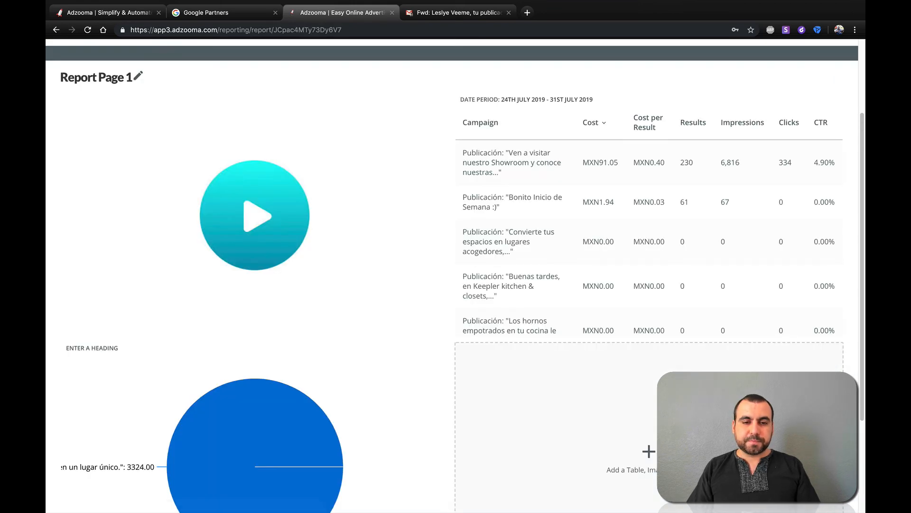
# Review the filled report page, add a second page to the report and check the list of report pages.
pyautogui.scroll(-2, 442, 416)
pyautogui.scroll(-3, 442, 416)
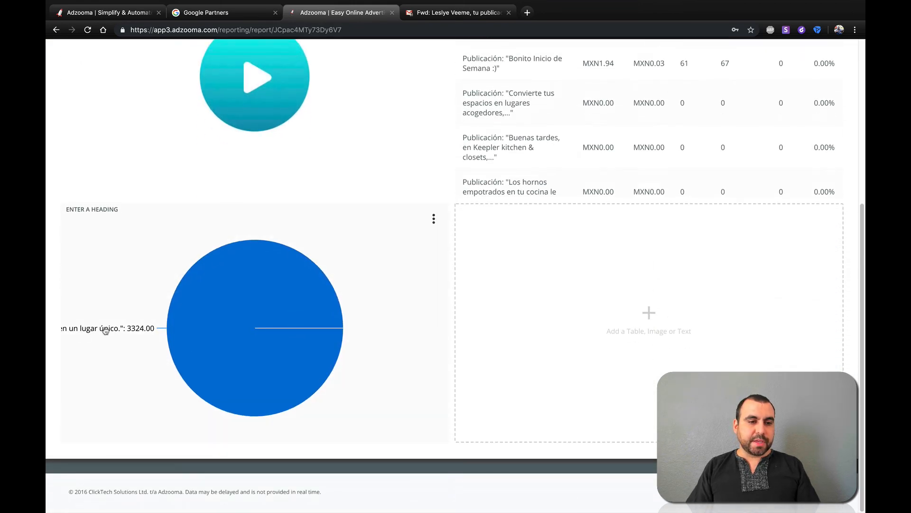
pyautogui.scroll(3, 523, 285)
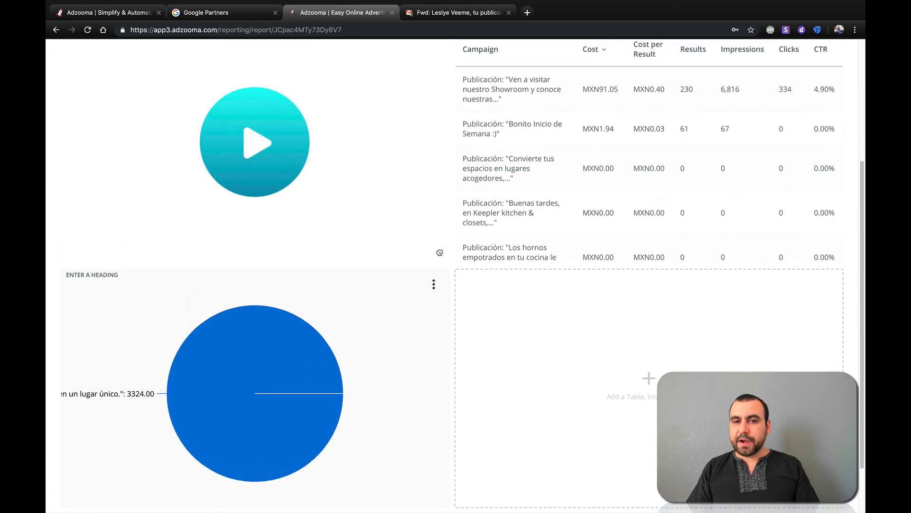
pyautogui.scroll(2, 612, 311)
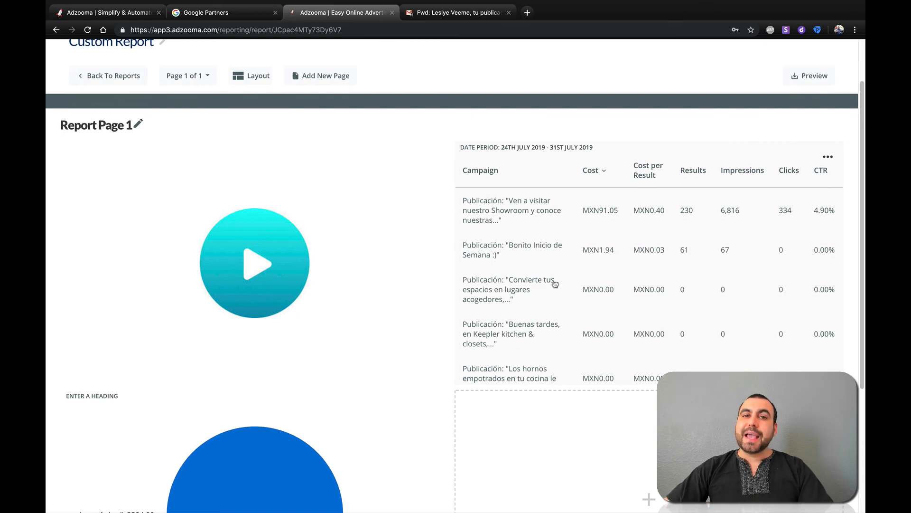
pyautogui.scroll(2, 555, 287)
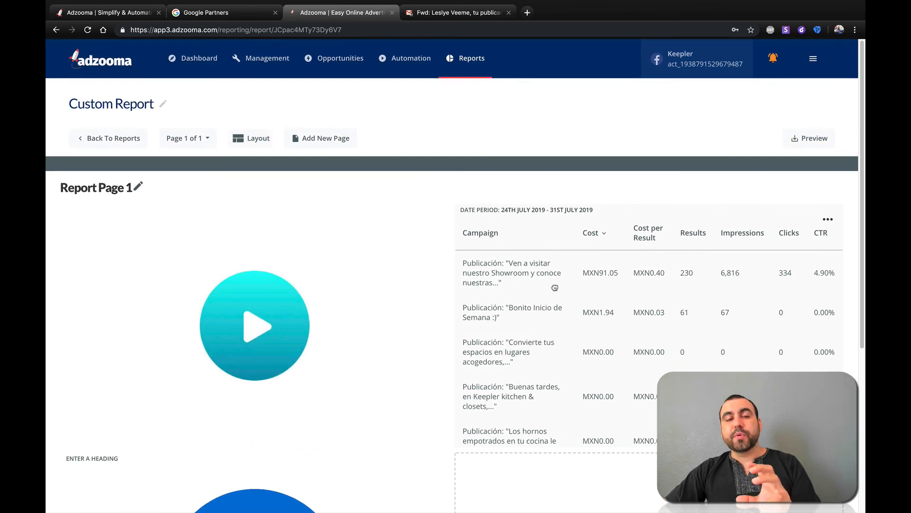
pyautogui.click(331, 144)
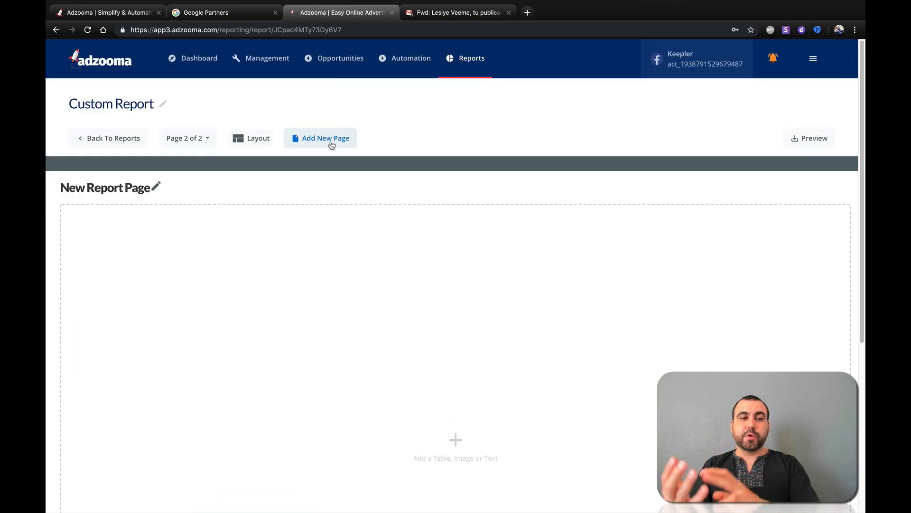
pyautogui.click(197, 138)
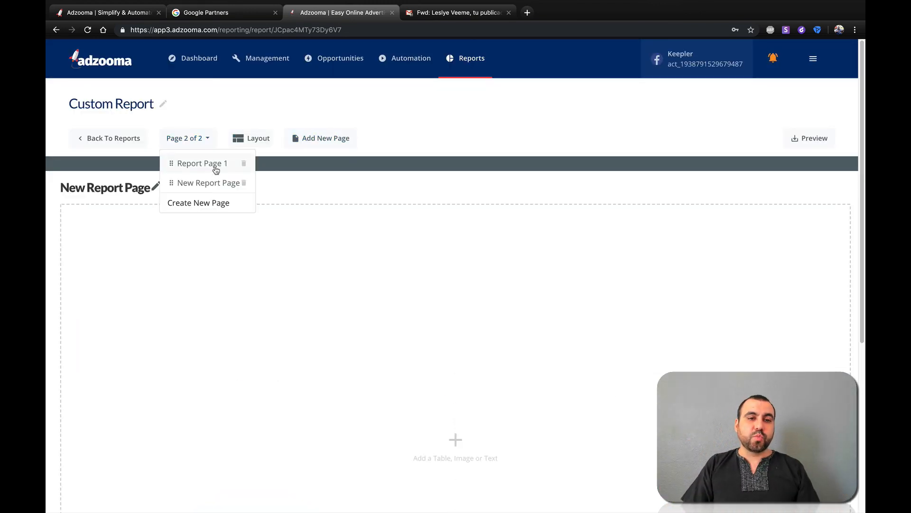
pyautogui.click(514, 166)
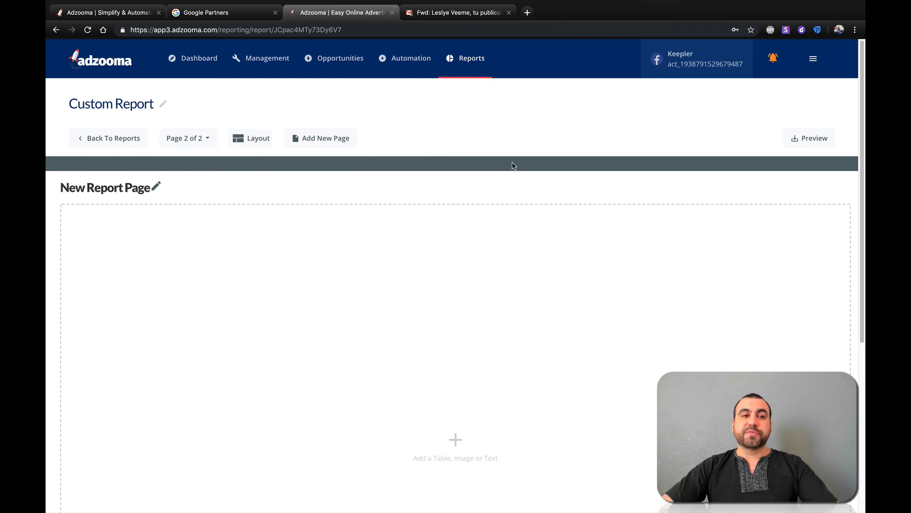
# Return to the accounts list and open the dashboard of the Grupo Saglo Sa de CV account.
pyautogui.click(672, 73)
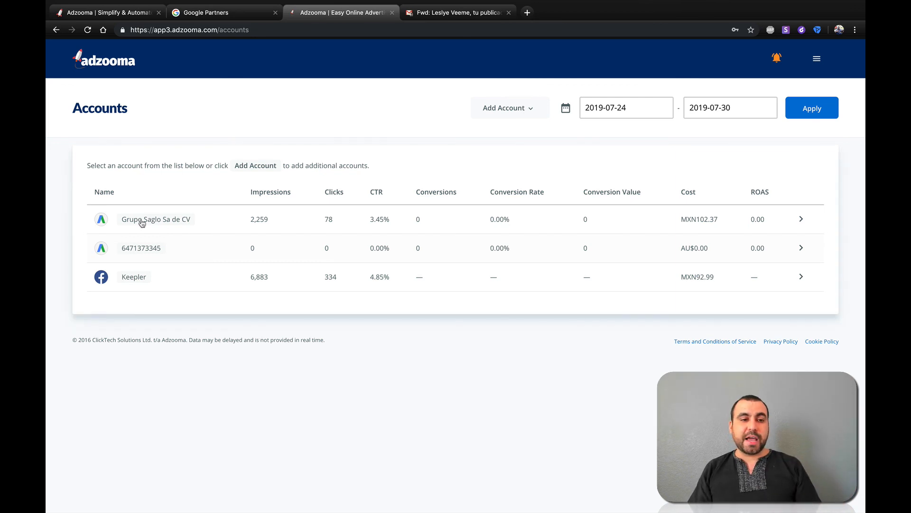
pyautogui.click(168, 225)
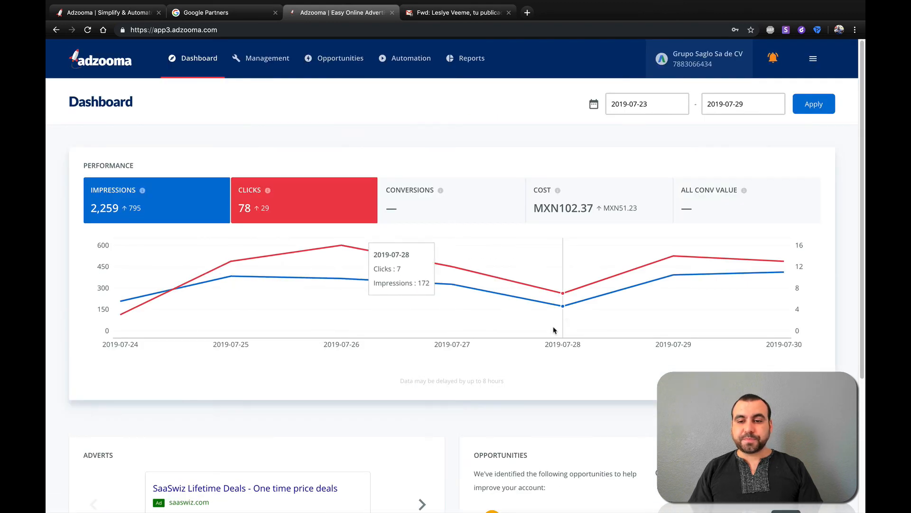